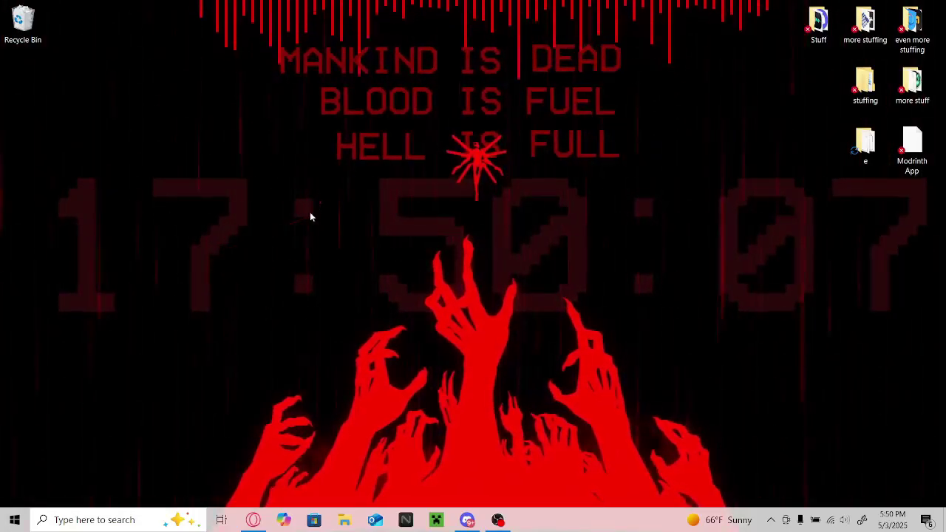
Open the web browser and go to steamdb.info.
{"action": "left_click", "coordinate": [253, 520]}
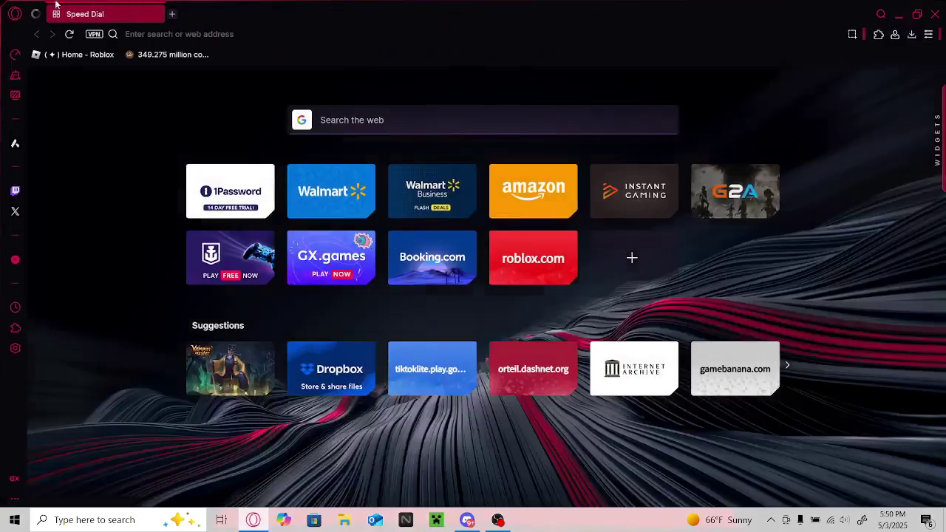
{"action": "left_click", "coordinate": [215, 34]}
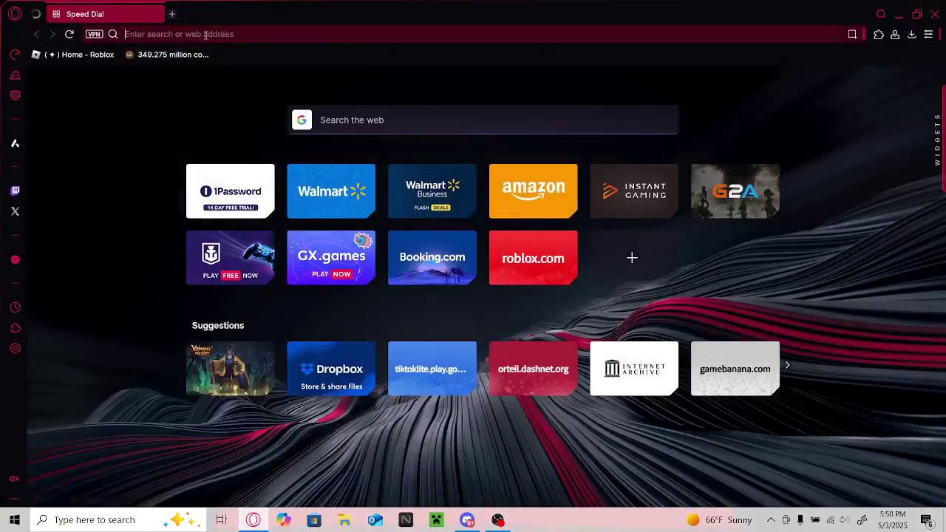
{"action": "type", "text": "steam"}
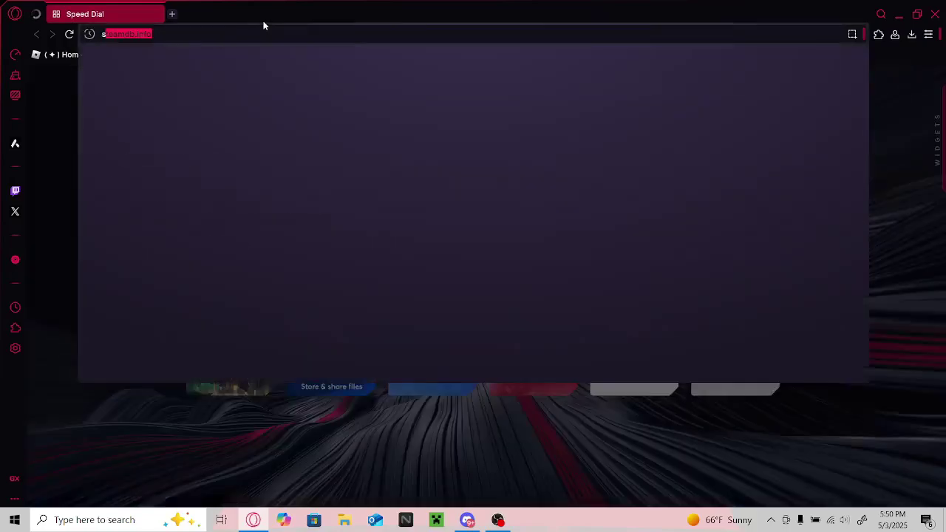
{"action": "type", "text": "ddb.i"}
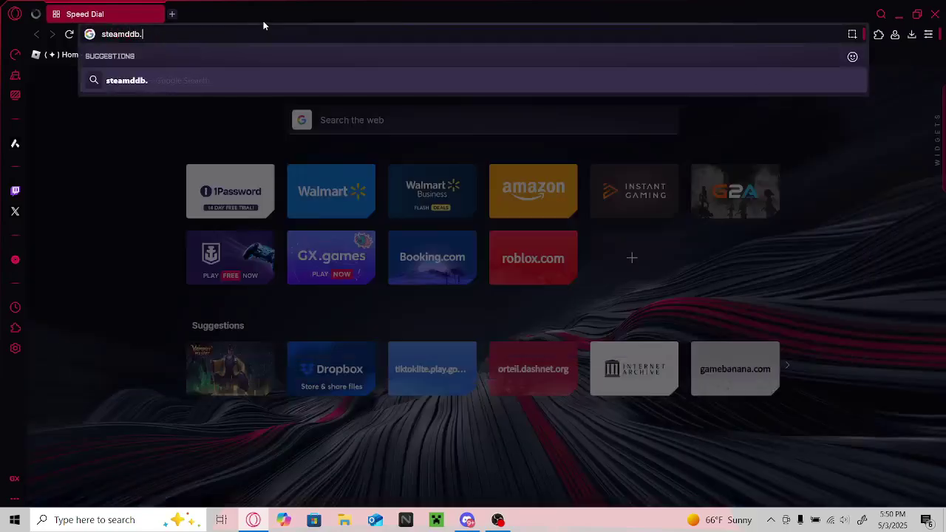
{"action": "key", "text": "BackSpace"}
{"action": "key", "text": "BackSpace"}
{"action": "key", "text": "BackSpace"}
{"action": "type", "text": "b.info"}
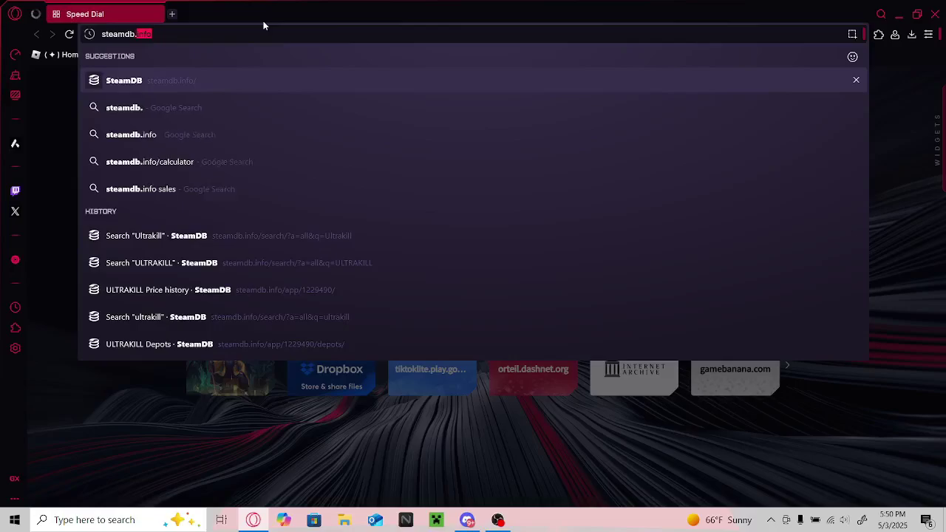
{"action": "key", "text": "Return"}
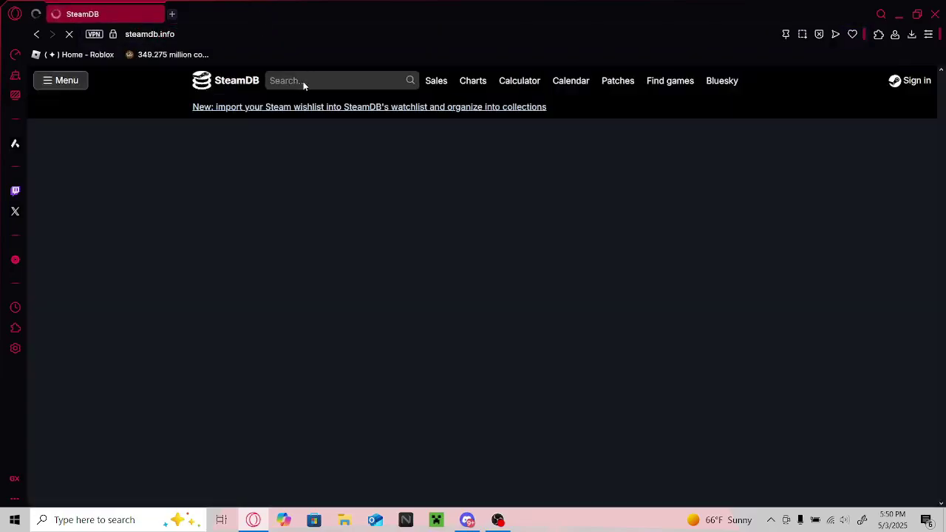
Search SteamDB for ULTRAKILL and open its app page, App ID 1229490.
{"action": "left_click", "coordinate": [303, 82]}
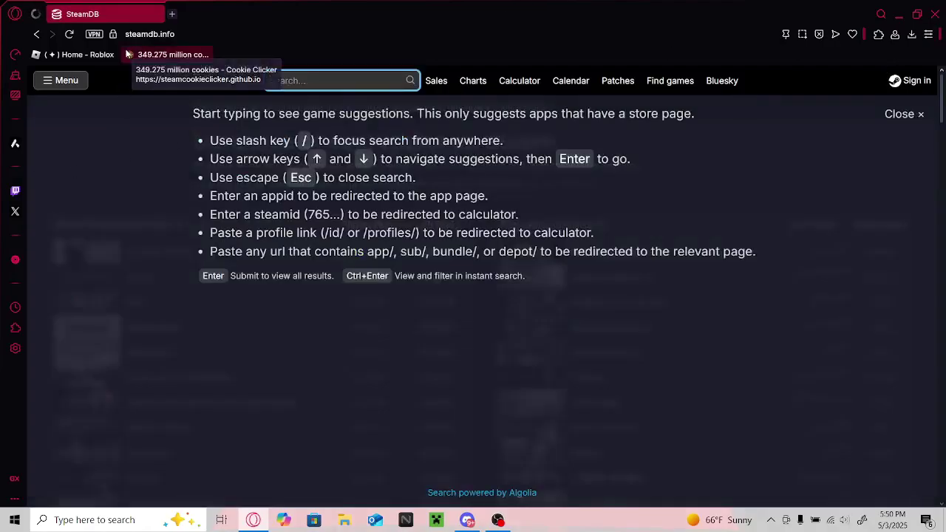
{"action": "type", "text": "u"}
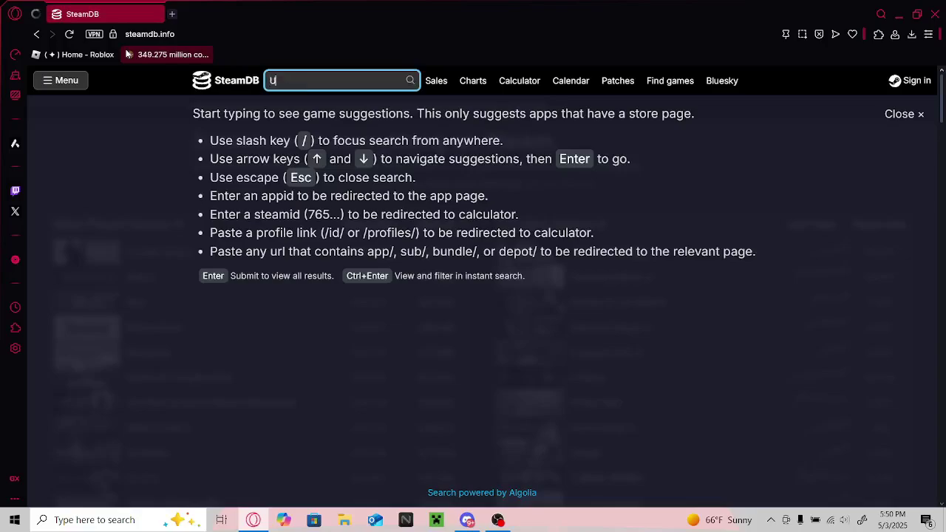
{"action": "type", "text": "LTRAKILL"}
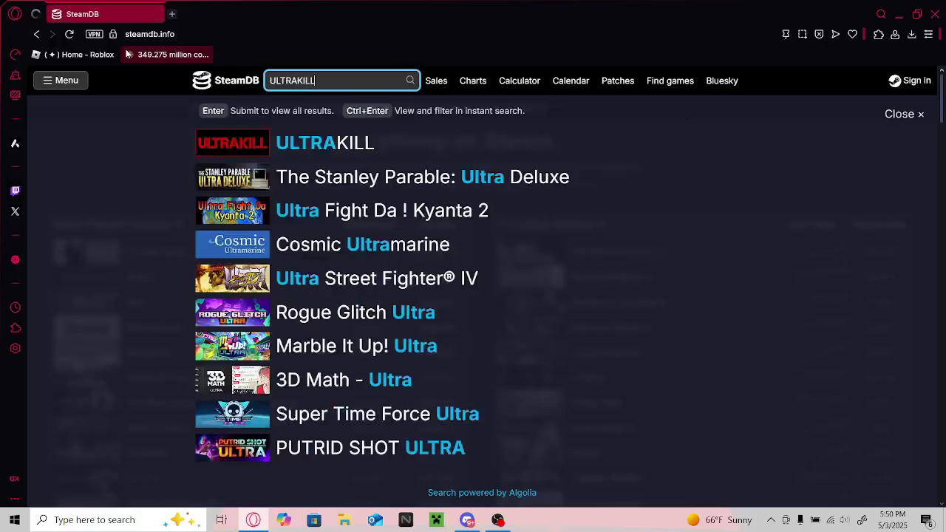
{"action": "left_click", "coordinate": [278, 151]}
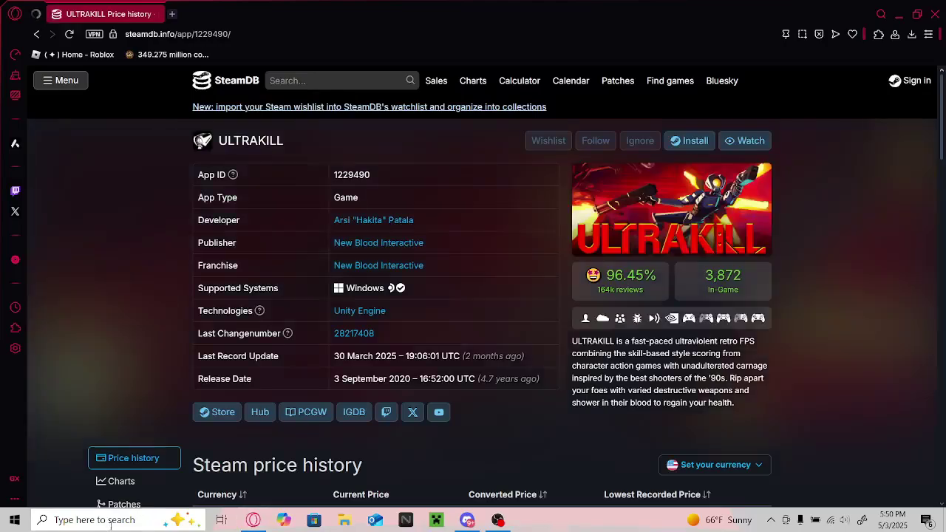
Launch Notepad from Windows search and move its window aside.
{"action": "left_click", "coordinate": [110, 521]}
{"action": "type", "text": "notepad"}
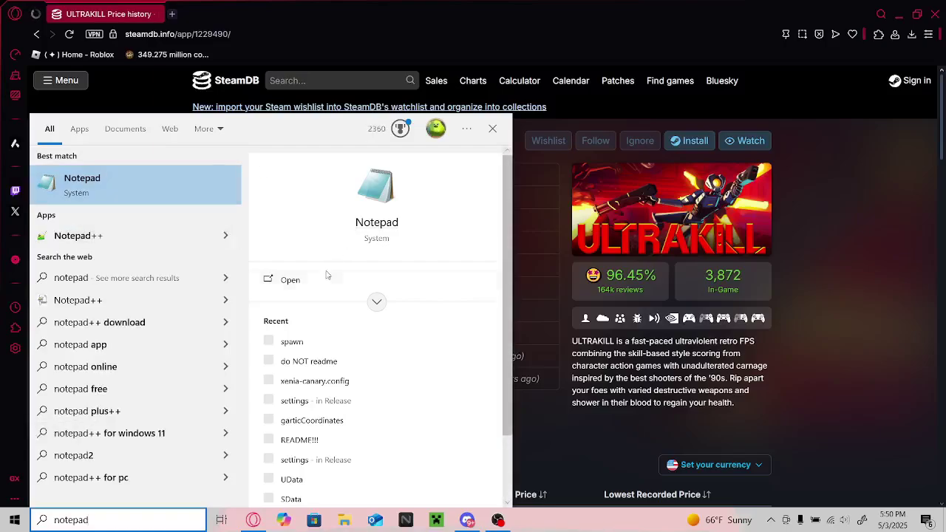
{"action": "left_click", "coordinate": [317, 281]}
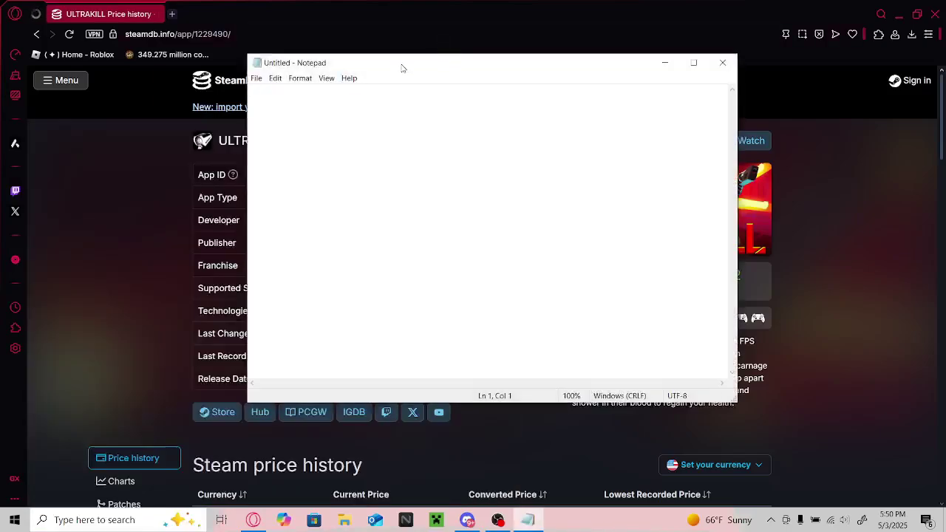
{"action": "mouse_move", "coordinate": [402, 68]}
{"action": "left_mouse_down"}
{"action": "mouse_move", "coordinate": [469, 111]}
{"action": "mouse_move", "coordinate": [437, 205]}
{"action": "mouse_move", "coordinate": [614, 65]}
{"action": "left_mouse_up"}
Paste the copied App ID 1229490 into the note and return to SteamDB.
{"action": "left_click", "coordinate": [252, 520]}
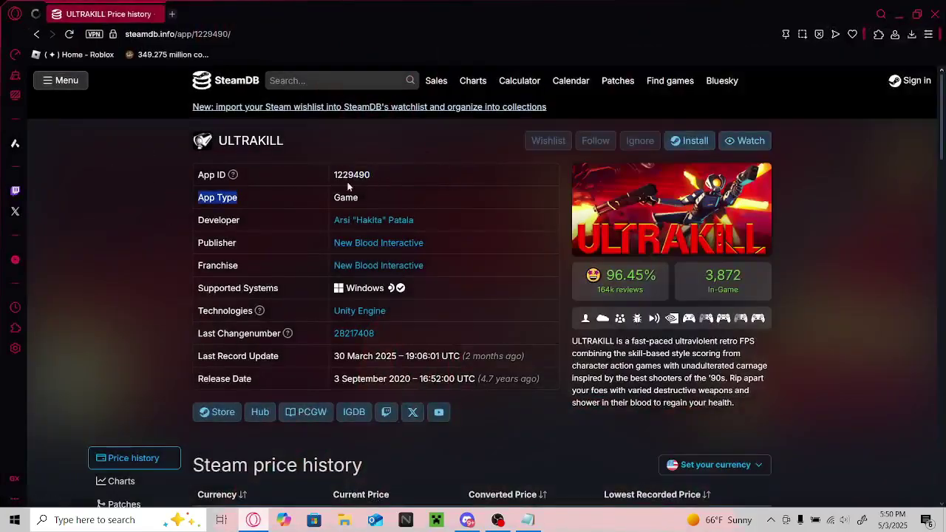
{"action": "left_click", "coordinate": [527, 519]}
{"action": "type", "text": "1229490"}
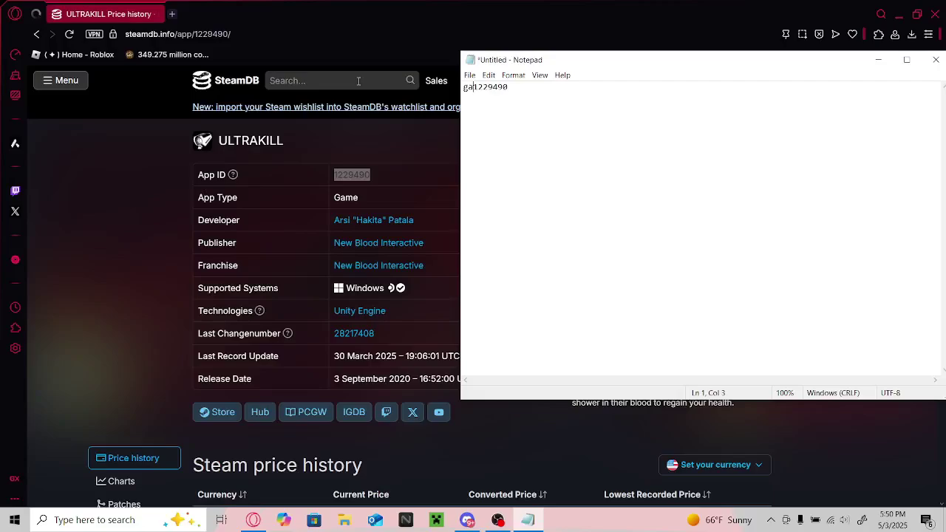
{"action": "left_click", "coordinate": [151, 152]}
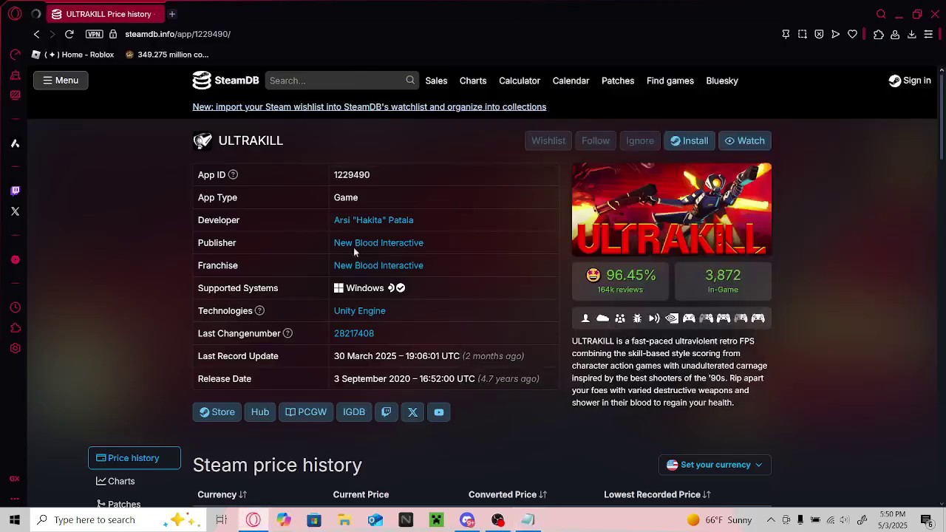
Open ULTRAKILL's depots list on SteamDB and select depot ID 1229491.
{"action": "scroll", "coordinate": [427, 242], "scroll_direction": "down", "scroll_amount": 3}
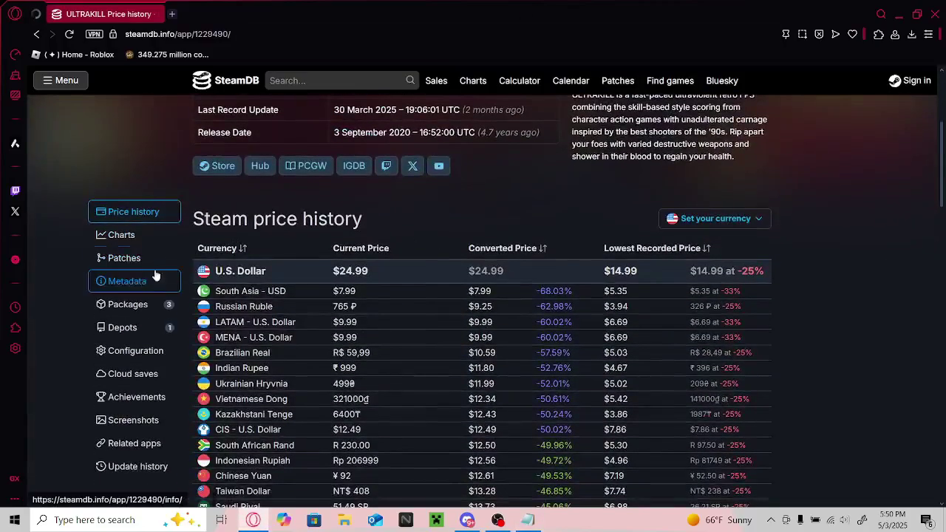
{"action": "scroll", "coordinate": [148, 263], "scroll_direction": "down", "scroll_amount": 1}
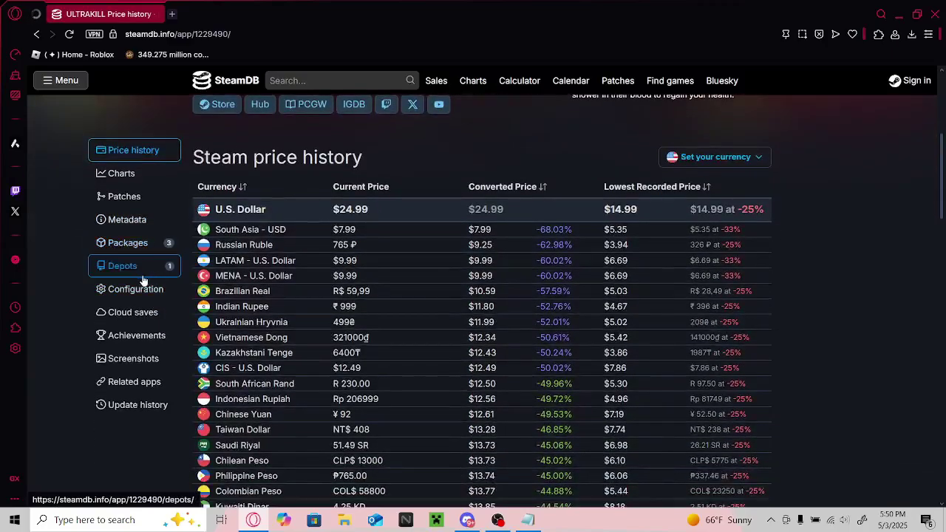
{"action": "left_click", "coordinate": [143, 274]}
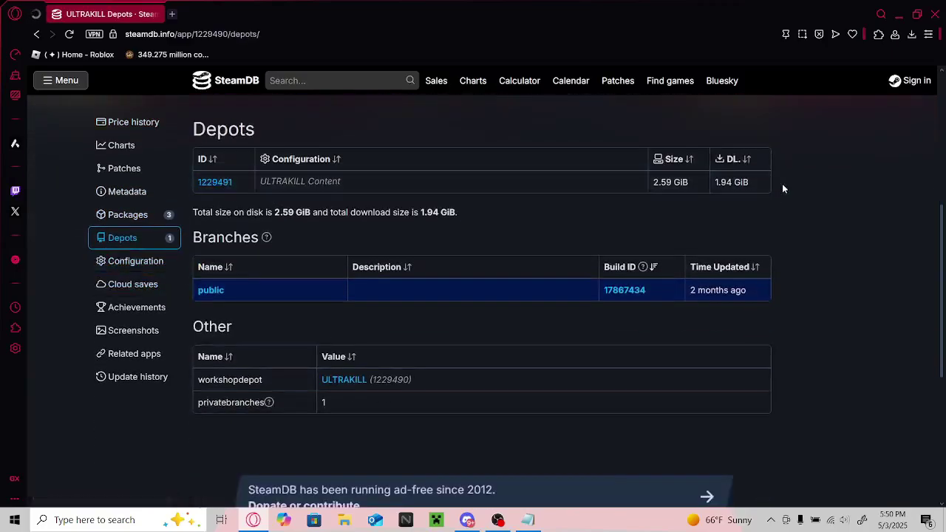
{"action": "left_click", "coordinate": [215, 182]}
{"action": "left_click_drag", "start_coordinate": [215, 182], "coordinate": [192, 184]}
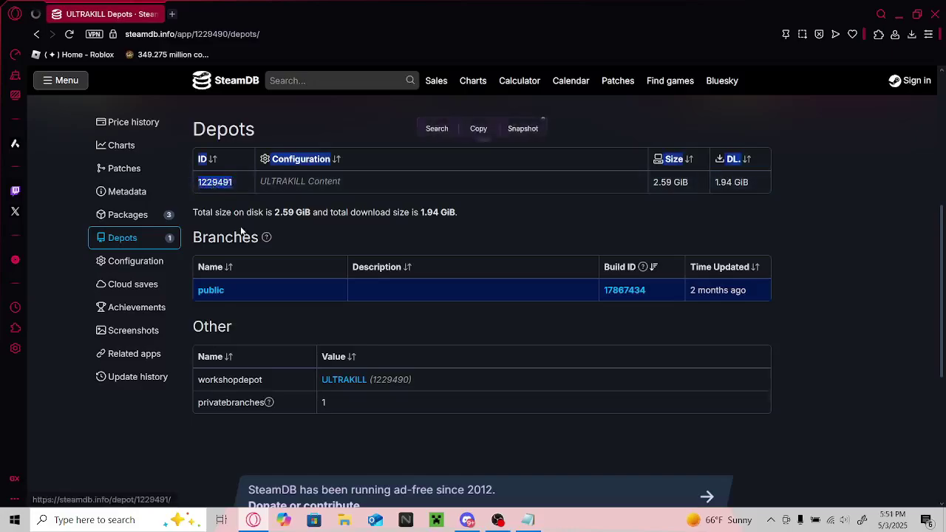
{"action": "left_click_drag", "start_coordinate": [252, 185], "coordinate": [194, 188]}
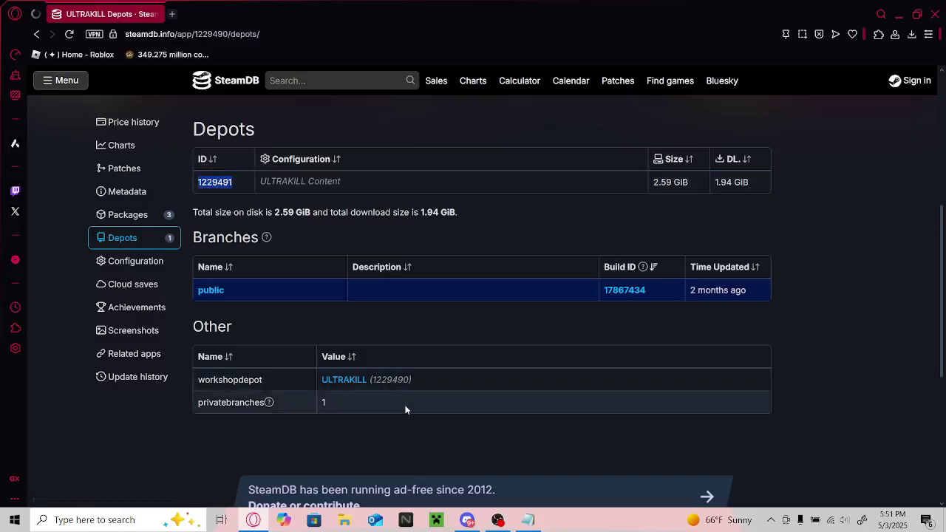
Add depot ID 1229491 to the note and open that depot's page.
{"action": "left_click", "coordinate": [527, 519]}
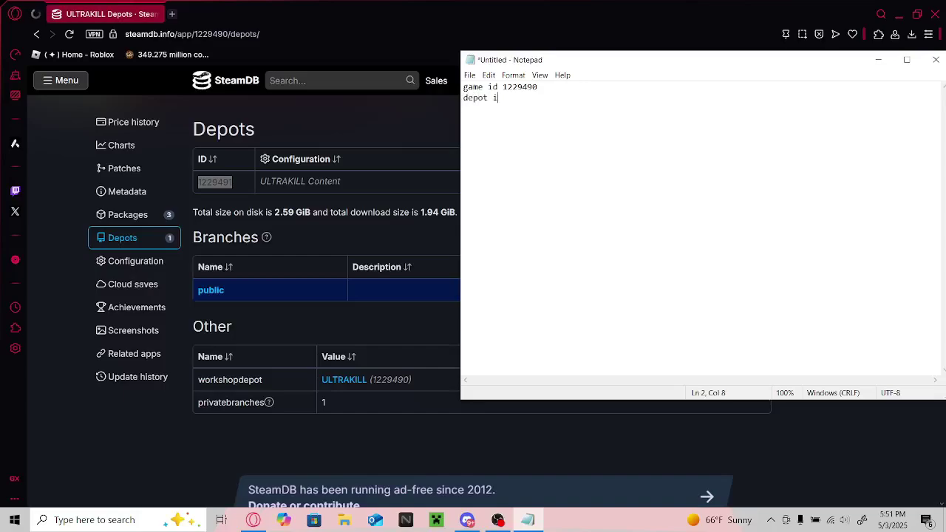
{"action": "left_click", "coordinate": [411, 105]}
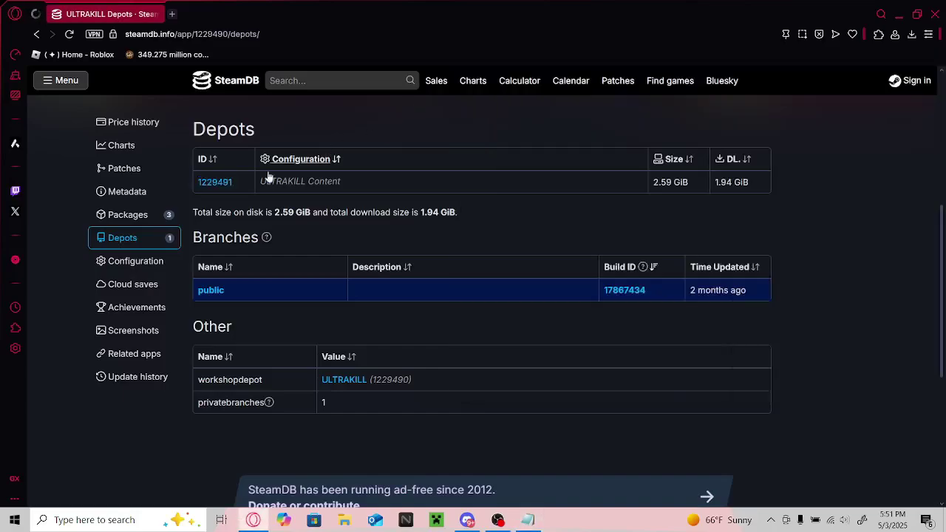
{"action": "left_click", "coordinate": [226, 183]}
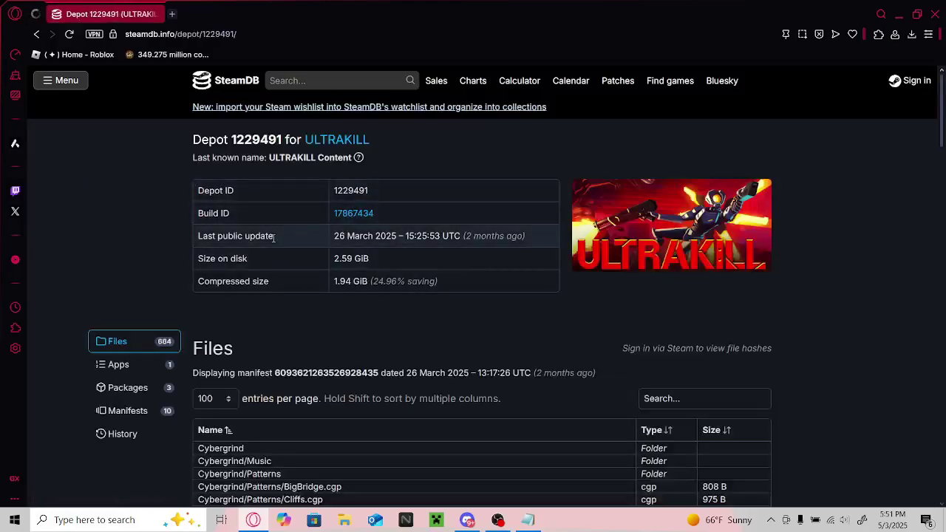
{"action": "scroll", "coordinate": [129, 388], "scroll_direction": "down", "scroll_amount": 2}
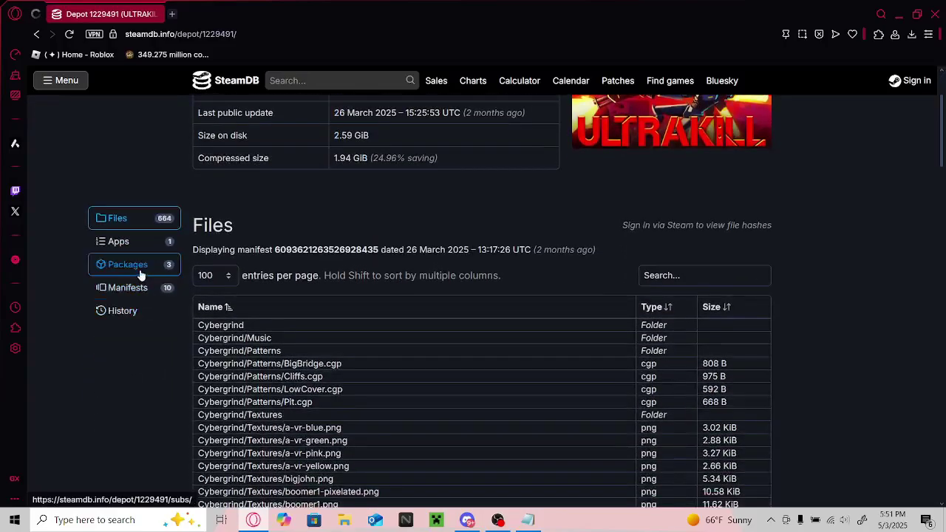
{"action": "left_click", "coordinate": [166, 291]}
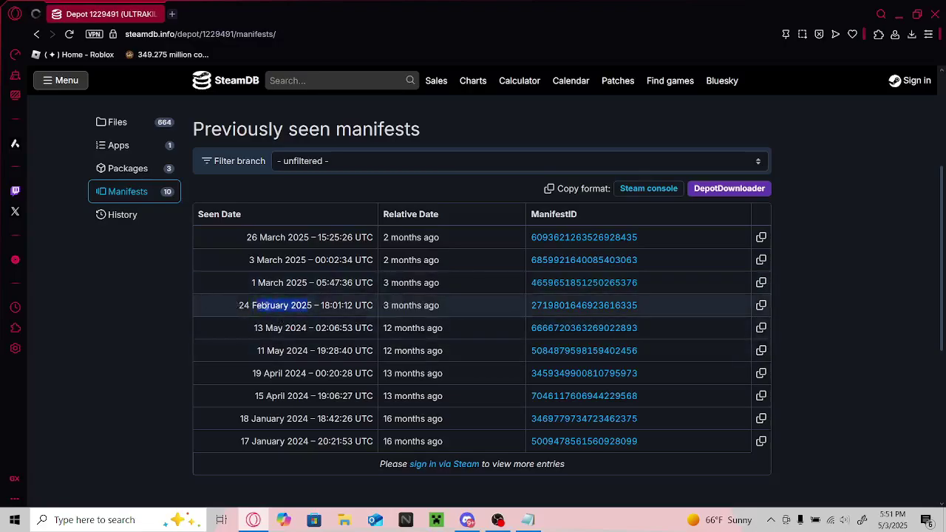
{"action": "double_click", "coordinate": [303, 304]}
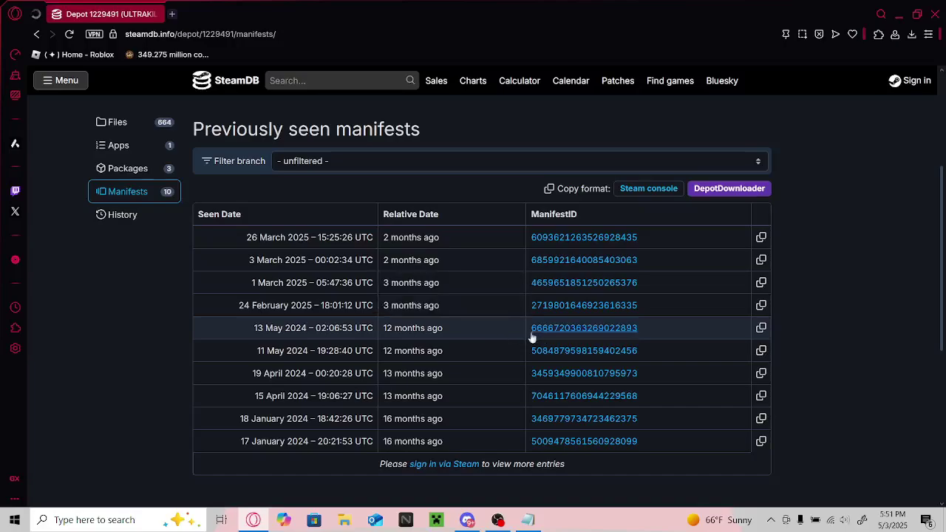
{"action": "left_click_drag", "start_coordinate": [672, 329], "coordinate": [529, 330]}
{"action": "key", "text": "ctrl+c"}
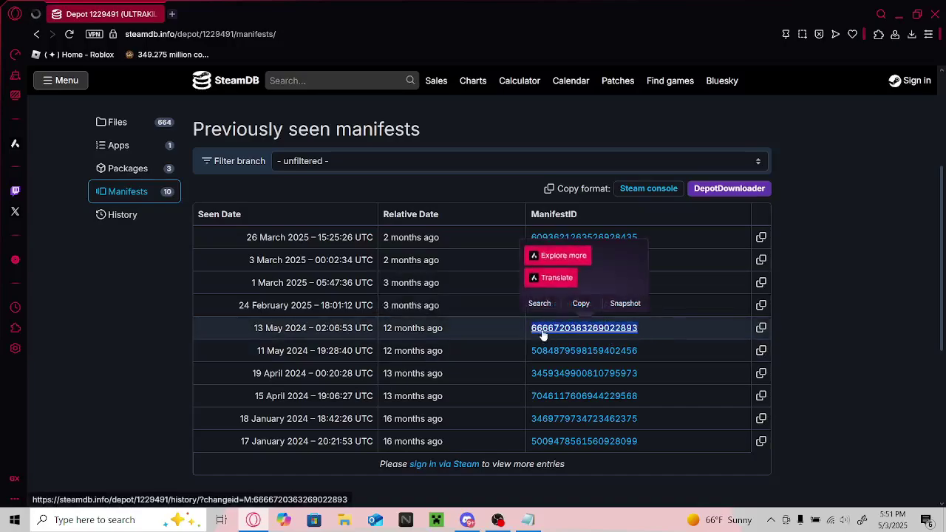
{"action": "left_click", "coordinate": [535, 516]}
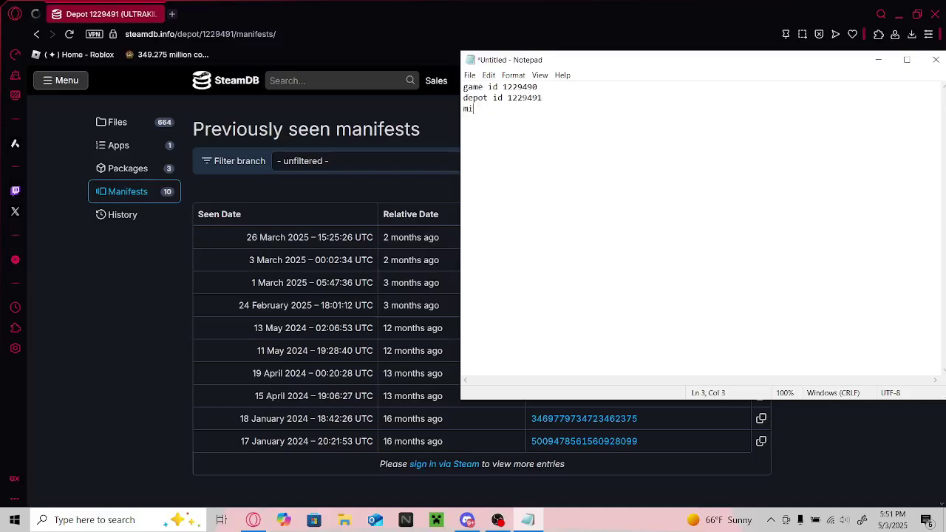
{"action": "key", "text": "ctrl+v"}
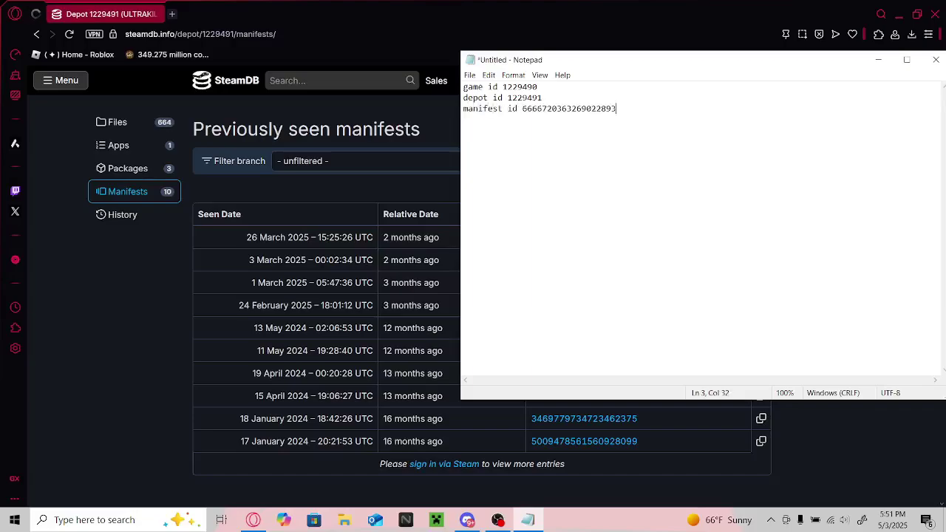
{"action": "left_click", "coordinate": [356, 186]}
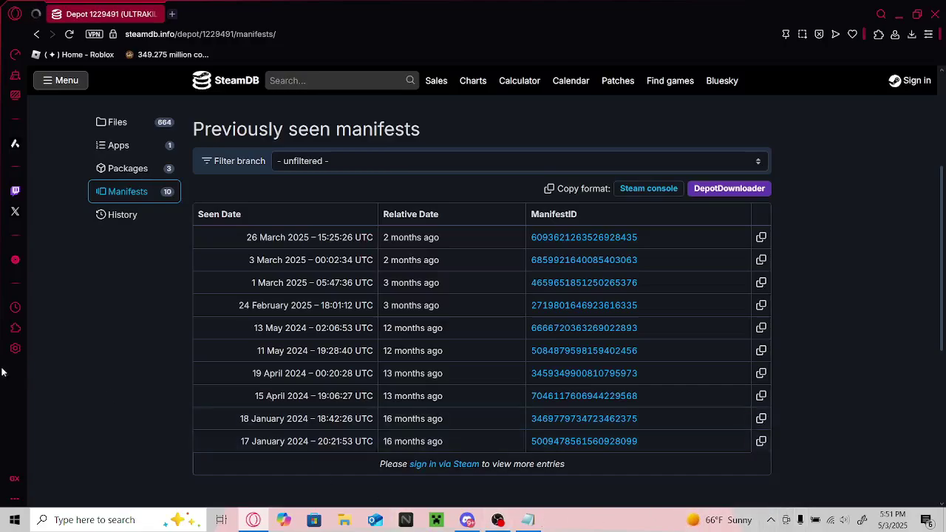
Run steam://open/console from the Windows Run dialog to open Steam's console.
{"action": "key", "text": "super+r"}
{"action": "key", "text": "BackSpace"}
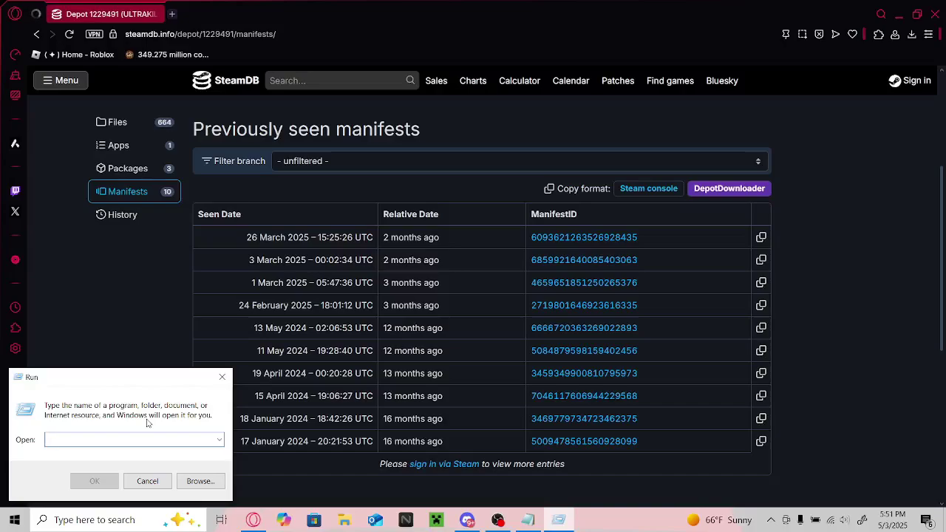
{"action": "left_click", "coordinate": [147, 481]}
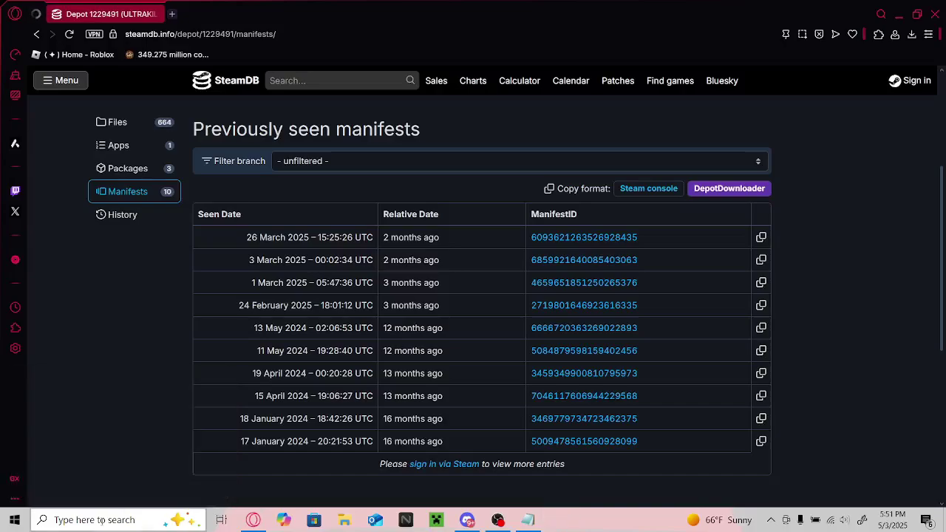
{"action": "left_click", "coordinate": [108, 520]}
{"action": "type", "text": "run"}
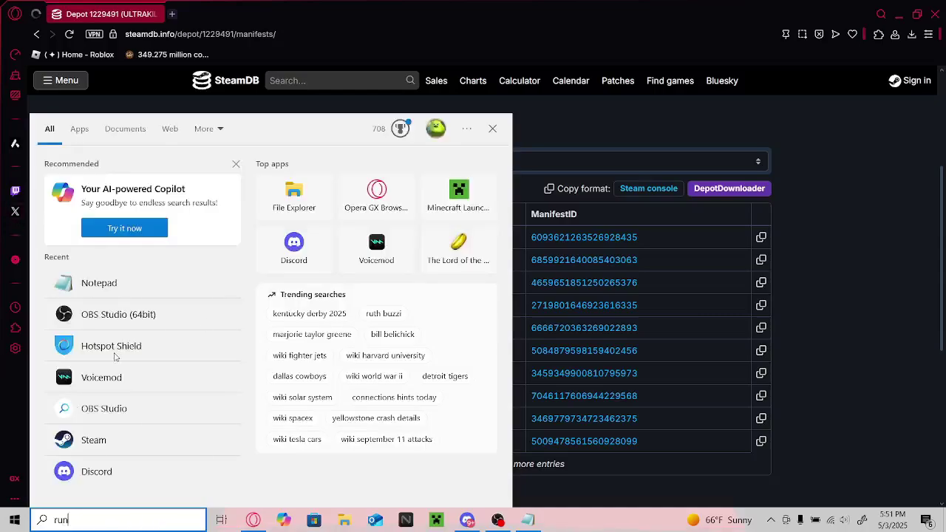
{"action": "left_click", "coordinate": [74, 185]}
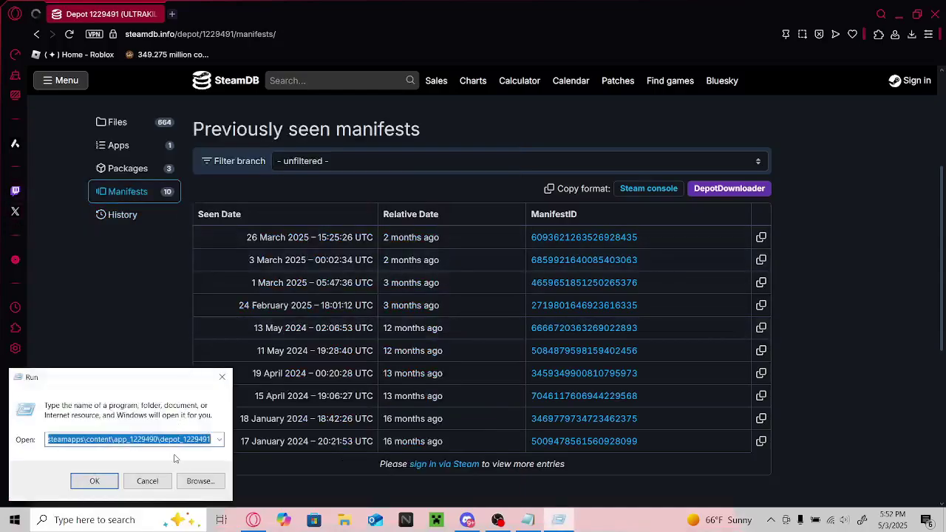
{"action": "key", "text": "BackSpace"}
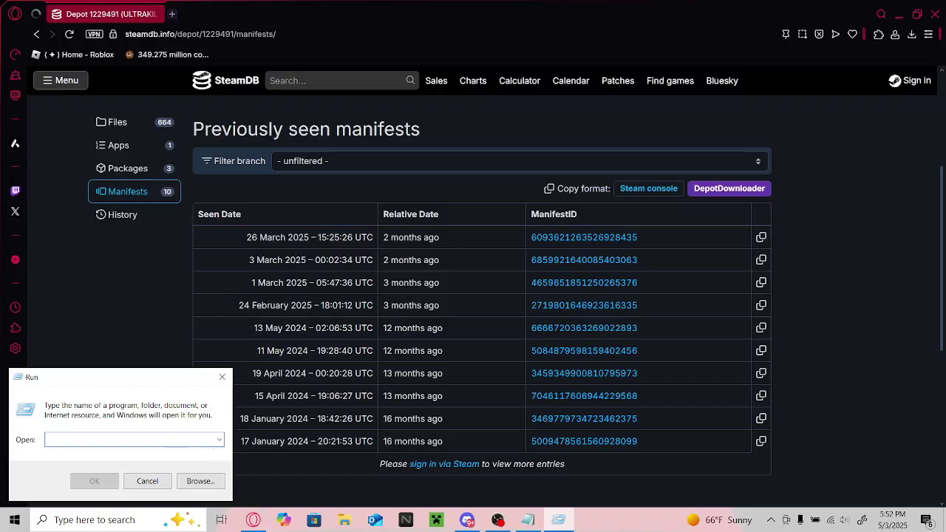
{"action": "type", "text": "steam://"}
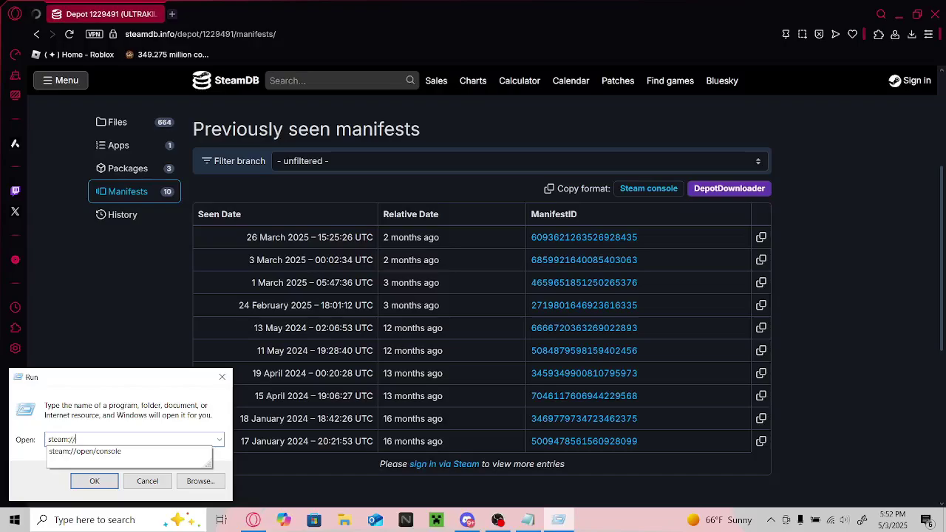
{"action": "type", "text": "open/consol"}
{"action": "type", "text": "e"}
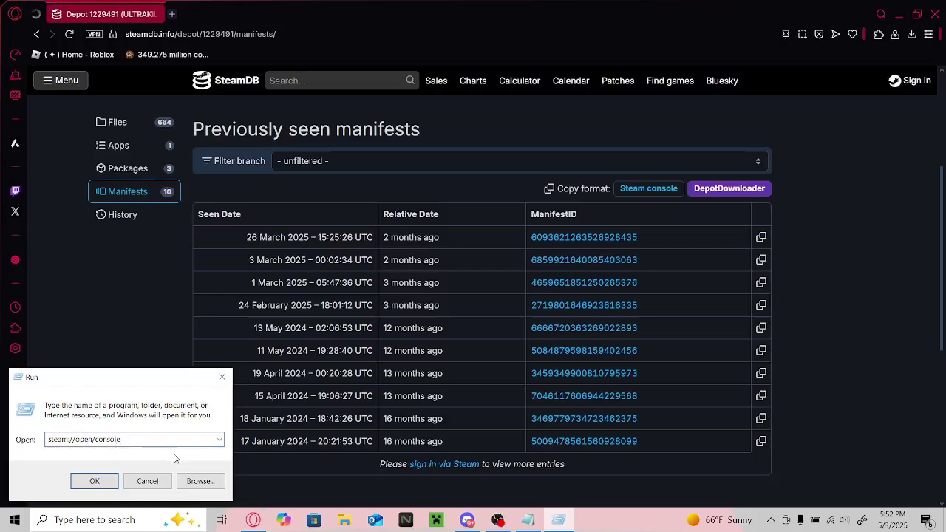
{"action": "key", "text": "Return"}
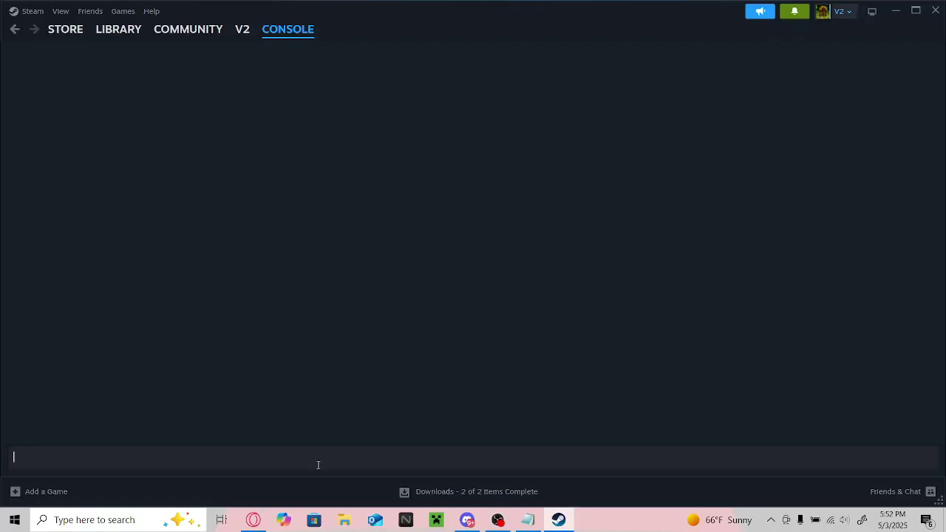
Enter download_depot in the Steam console with app 1229490 and depot 1229491.
{"action": "type", "text": "downlo"}
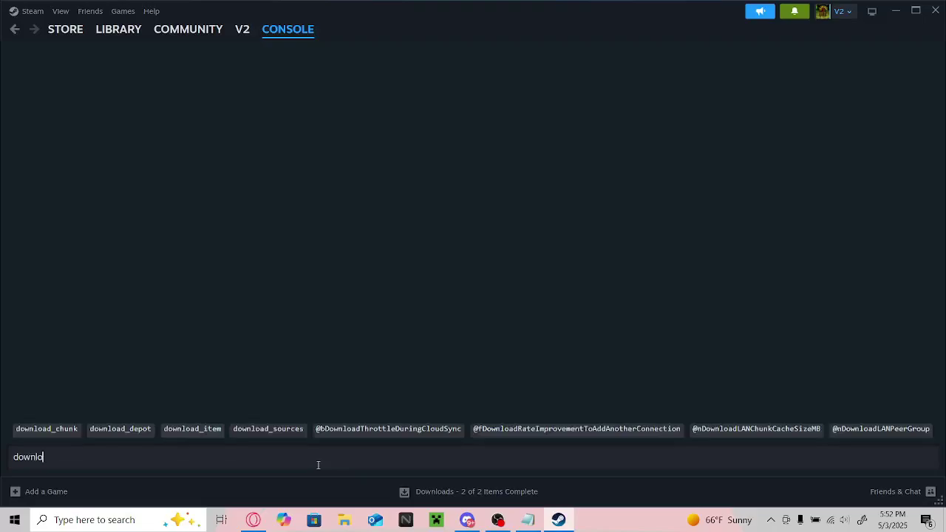
{"action": "type", "text": "ad_depot"}
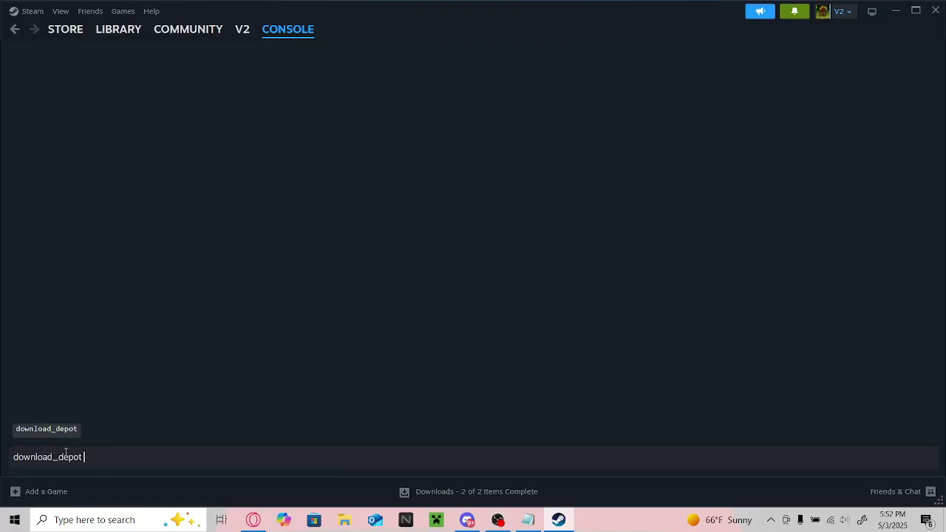
{"action": "left_click", "coordinate": [528, 520]}
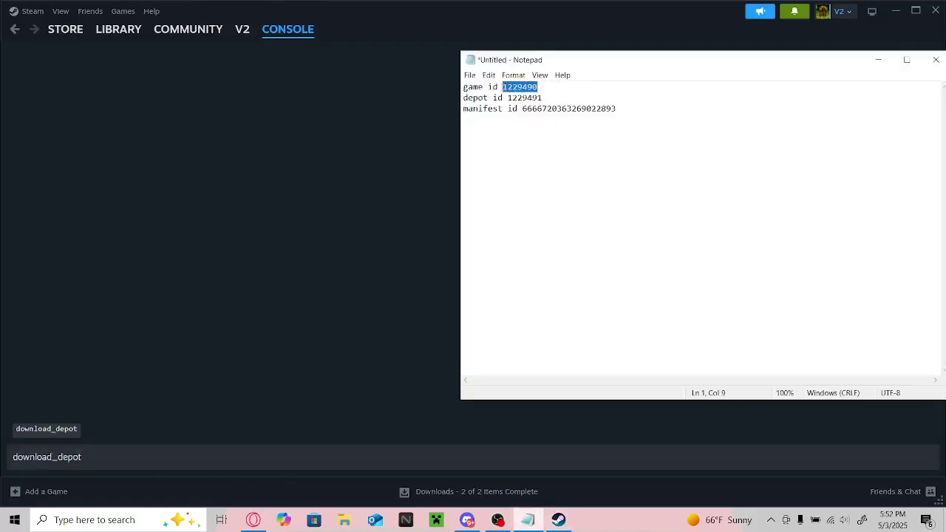
{"action": "left_click", "coordinate": [170, 457]}
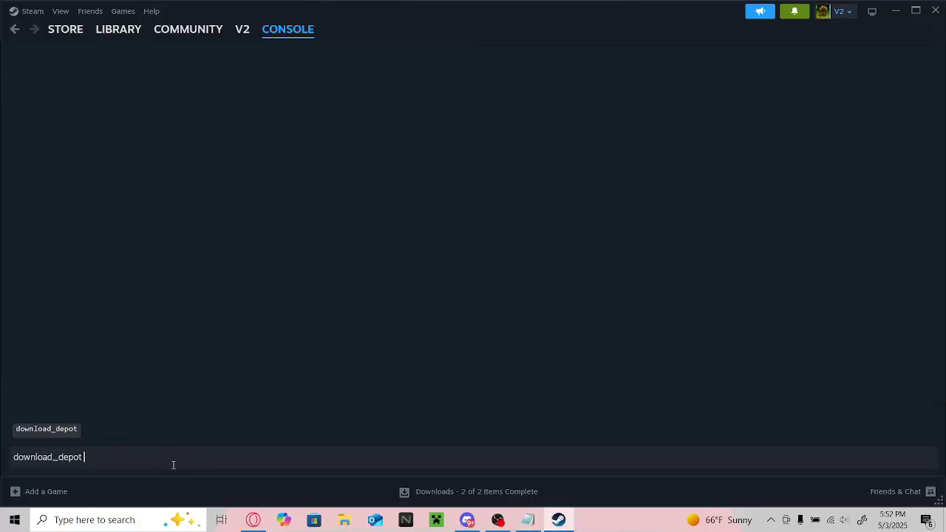
{"action": "left_click", "coordinate": [539, 513]}
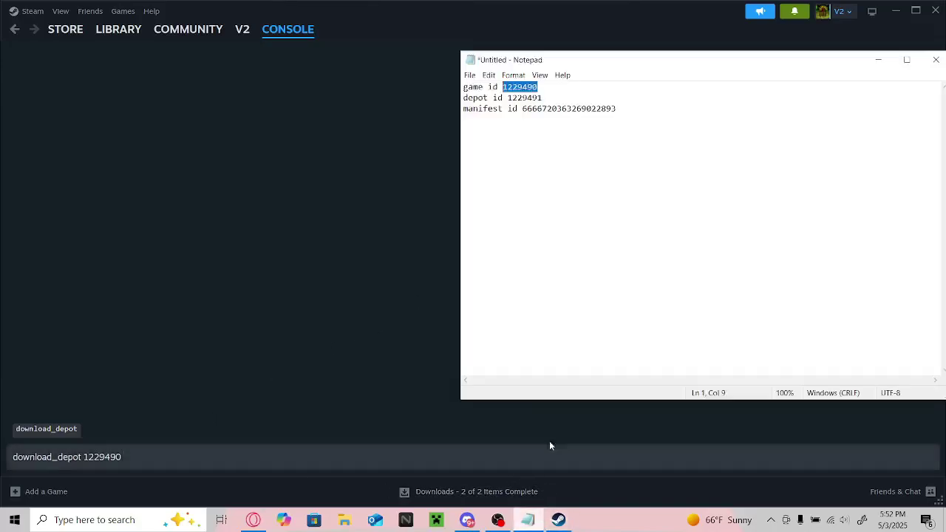
{"action": "mouse_move", "coordinate": [553, 109]}
{"action": "left_mouse_down"}
{"action": "mouse_move", "coordinate": [503, 98]}
{"action": "mouse_move", "coordinate": [519, 97]}
{"action": "left_mouse_up"}
{"action": "left_click", "coordinate": [518, 97]}
{"action": "left_click", "coordinate": [160, 460]}
{"action": "type", "text": "1229491"}
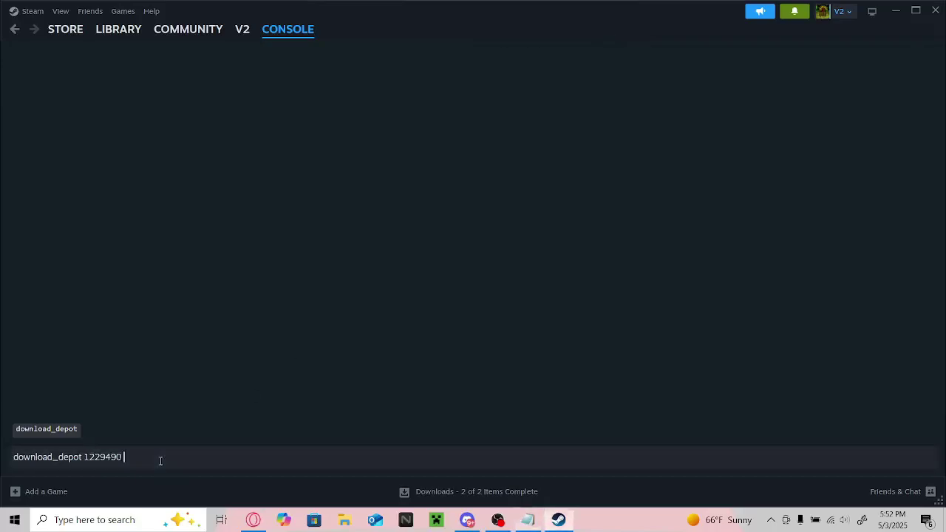
{"action": "left_click", "coordinate": [531, 521]}
{"action": "left_click_drag", "start_coordinate": [617, 109], "coordinate": [523, 110]}
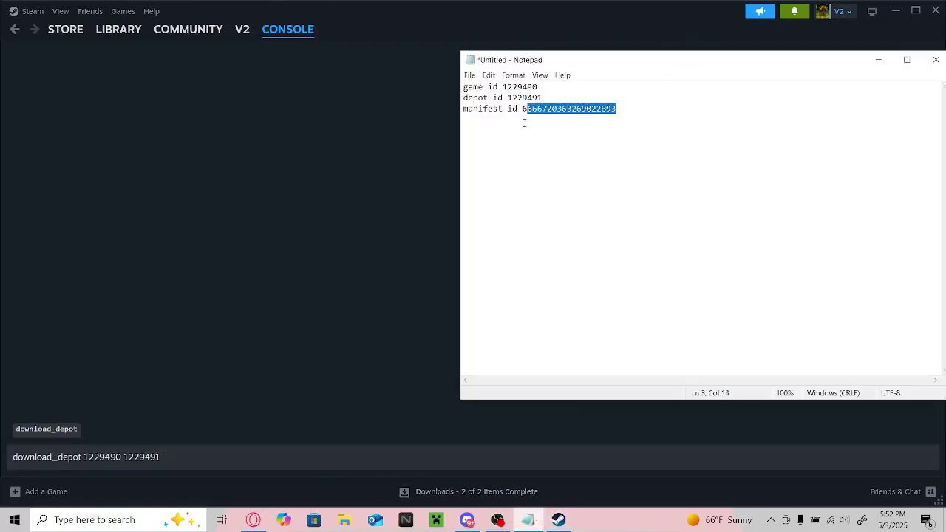
{"action": "key", "text": "ctrl+c"}
{"action": "left_click", "coordinate": [199, 460]}
{"action": "key", "text": "ctrl+v"}
{"action": "key", "text": "Return"}
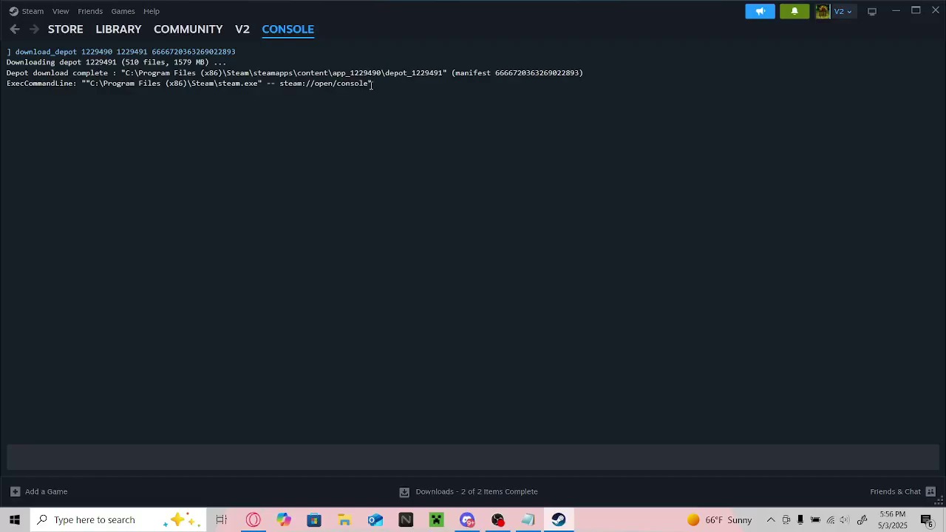
Copy the finished download's path, steamapps\content\app_1229490\depot_1229491, from the console output.
{"action": "double_click", "coordinate": [362, 83]}
{"action": "left_click", "coordinate": [392, 101]}
{"action": "mouse_move", "coordinate": [574, 72]}
{"action": "left_mouse_down"}
{"action": "mouse_move", "coordinate": [596, 80]}
{"action": "mouse_move", "coordinate": [67, 89]}
{"action": "mouse_move", "coordinate": [137, 74]}
{"action": "left_mouse_up"}
{"action": "left_click", "coordinate": [132, 74]}
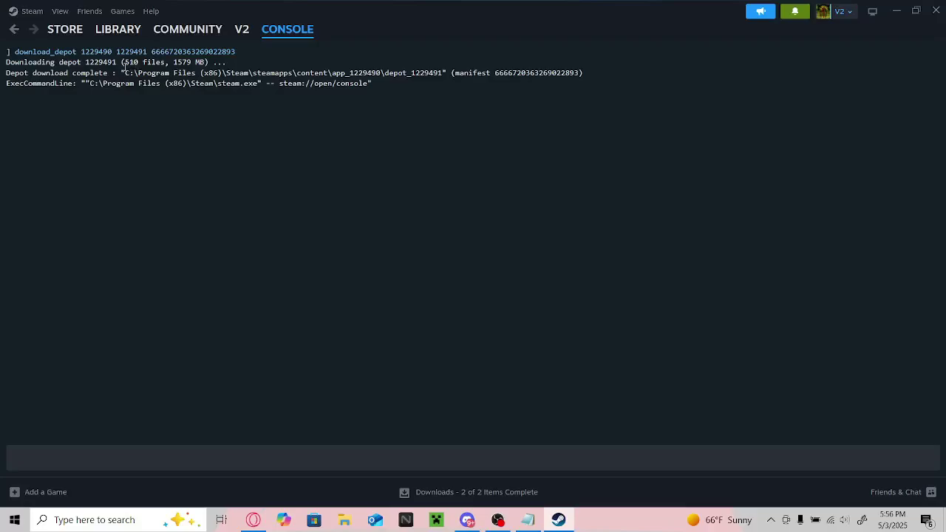
{"action": "mouse_move", "coordinate": [135, 70]}
{"action": "left_mouse_down"}
{"action": "mouse_move", "coordinate": [579, 73]}
{"action": "mouse_move", "coordinate": [477, 86]}
{"action": "mouse_move", "coordinate": [445, 73]}
{"action": "left_mouse_up"}
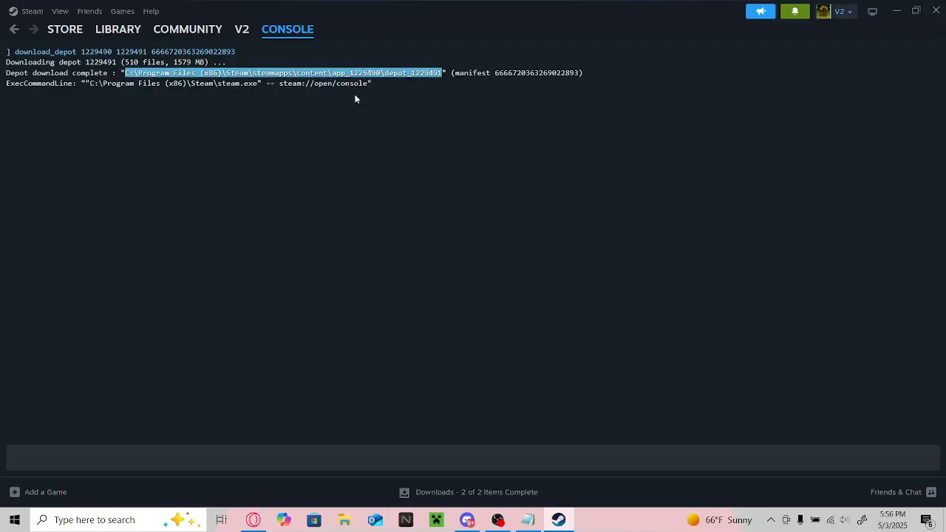
{"action": "left_click", "coordinate": [196, 429]}
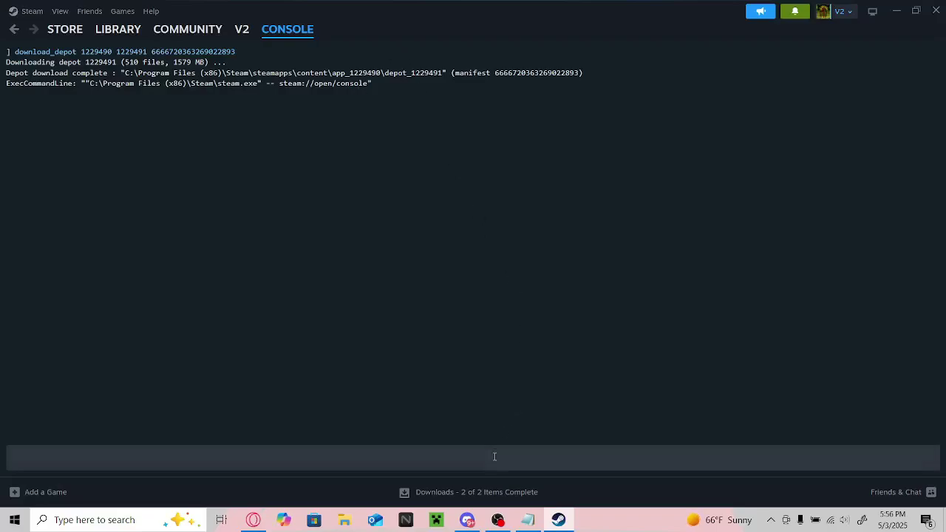
Paste the depot path into Run to open depot_1229491 in File Explorer.
{"action": "key", "text": "super+r"}
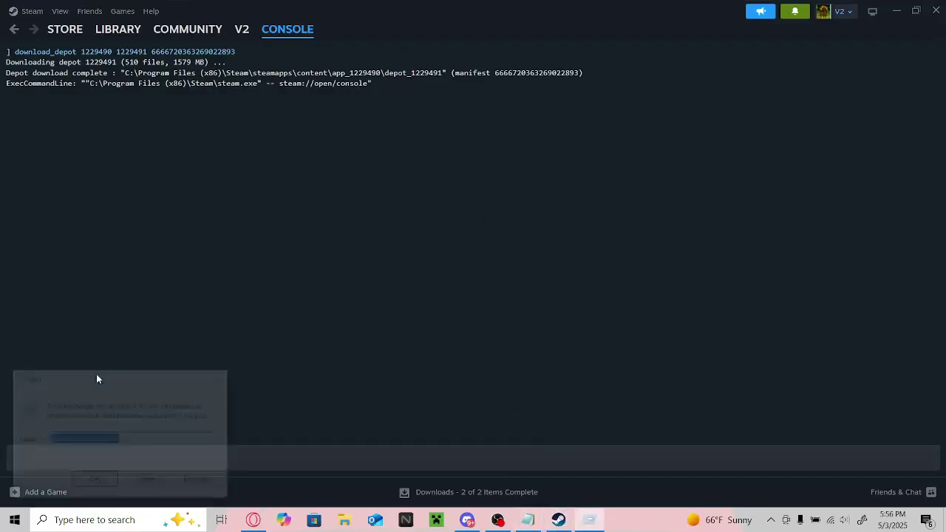
{"action": "key", "text": "BackSpace"}
{"action": "key", "text": "ctrl+v"}
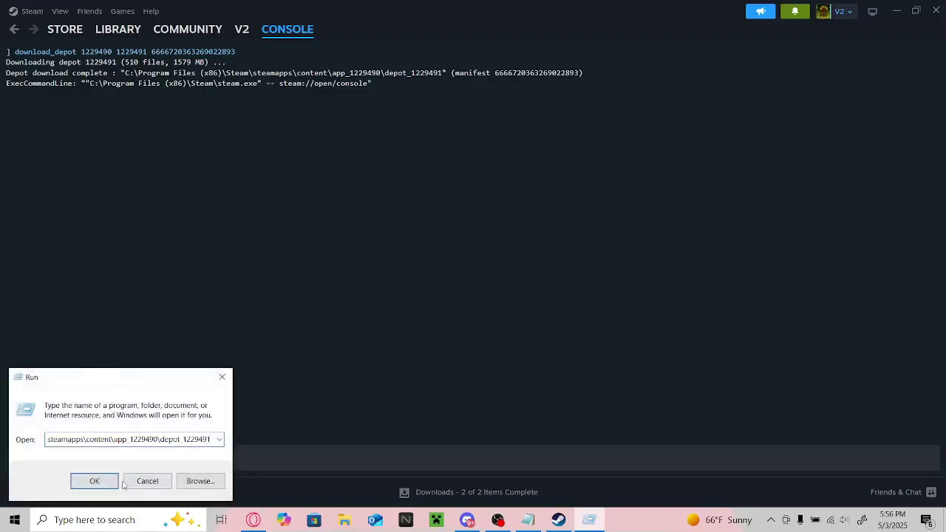
{"action": "left_click", "coordinate": [90, 482]}
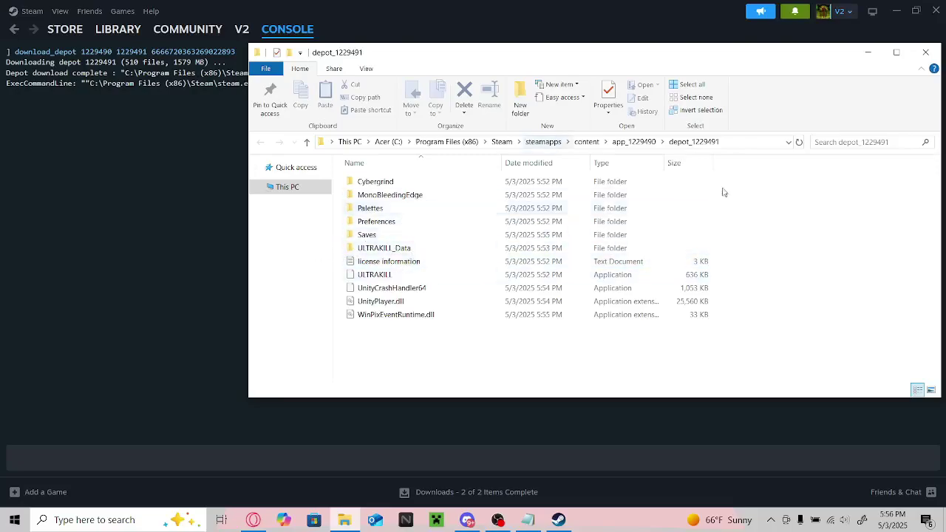
Launch the downloaded ULTRAKILL build and calibrate audio: master 100, effects 100, music 60.
{"action": "double_click", "coordinate": [446, 274]}
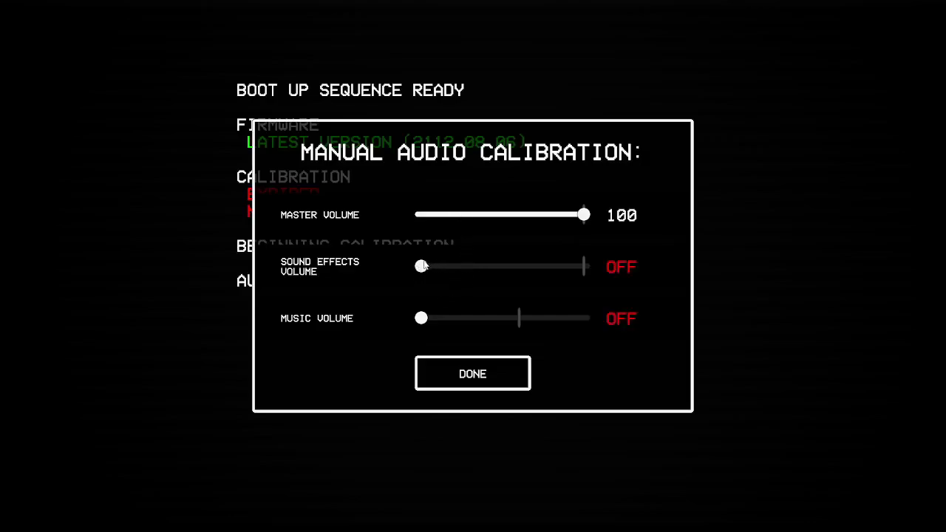
{"action": "left_click_drag", "start_coordinate": [581, 217], "coordinate": [422, 215]}
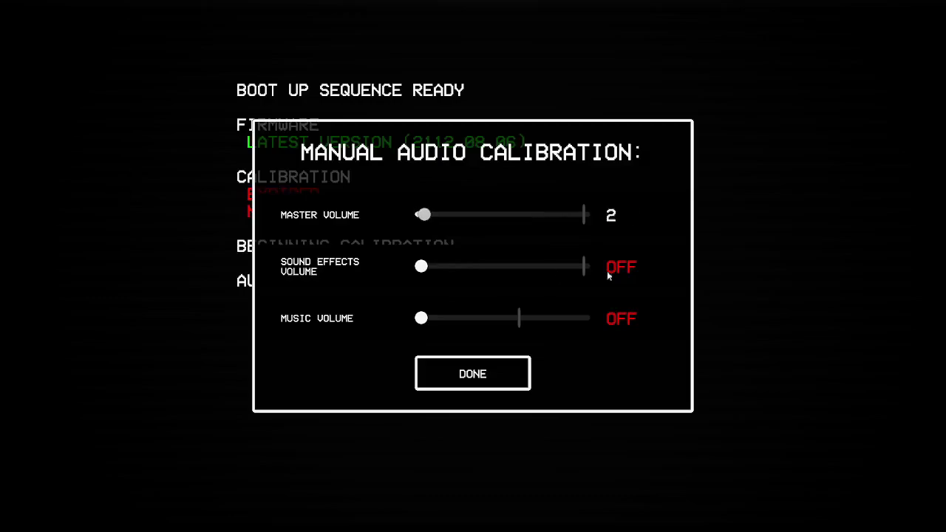
{"action": "left_click_drag", "start_coordinate": [421, 266], "coordinate": [590, 266]}
{"action": "left_click_drag", "start_coordinate": [433, 320], "coordinate": [524, 329]}
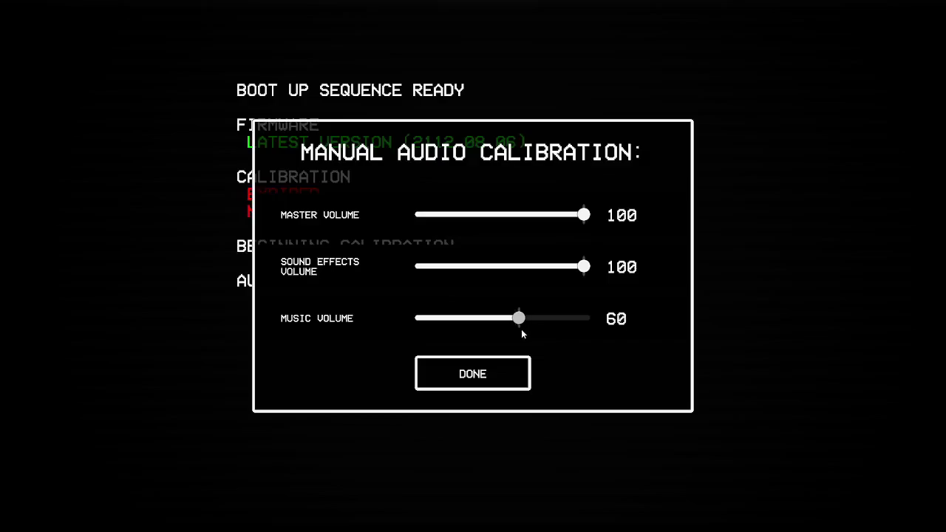
{"action": "left_click", "coordinate": [491, 374]}
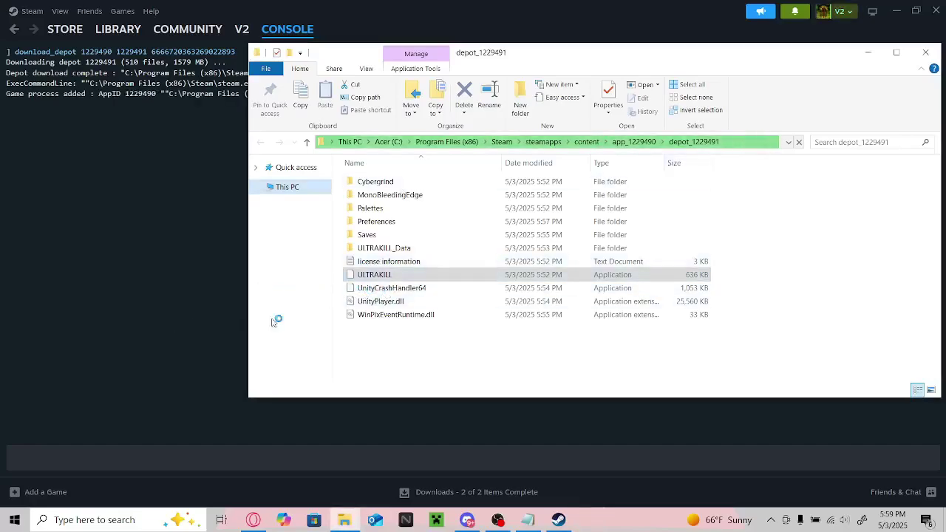
{"action": "left_click", "coordinate": [407, 368]}
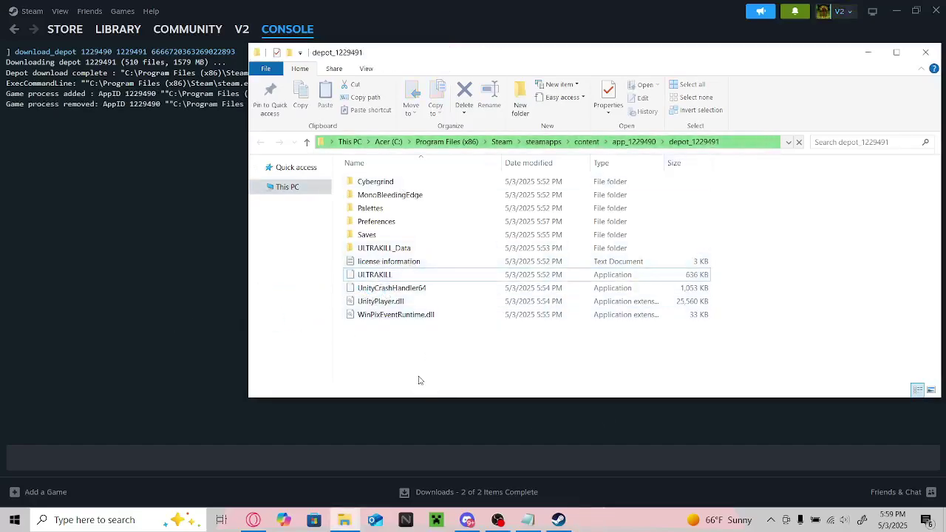
Search bepinex on the web and open the BepInEx GitHub release 5.4.23.3.
{"action": "left_click", "coordinate": [252, 522]}
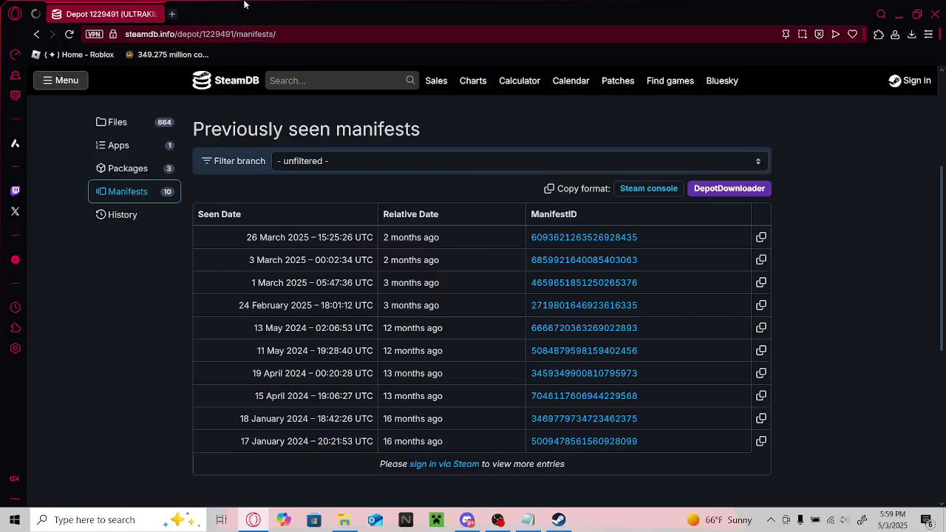
{"action": "key", "text": "ctrl+l"}
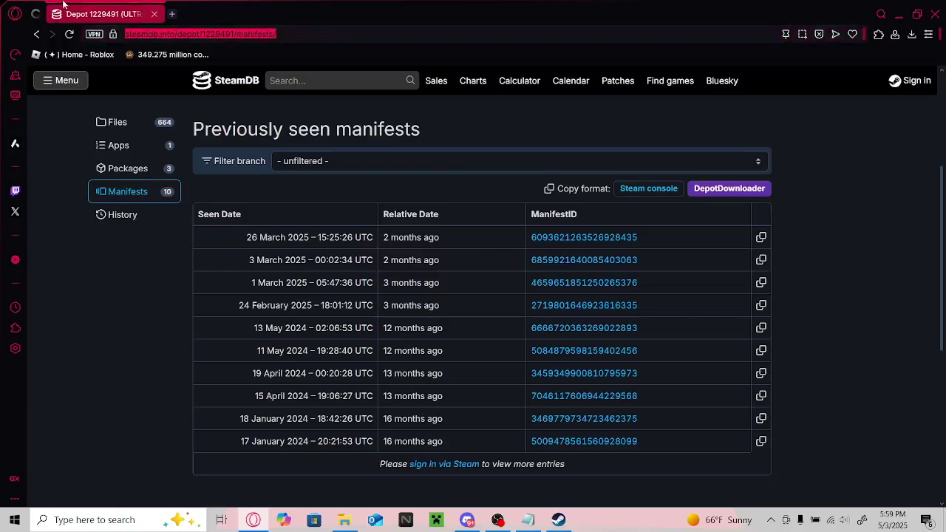
{"action": "type", "text": "bepinex"}
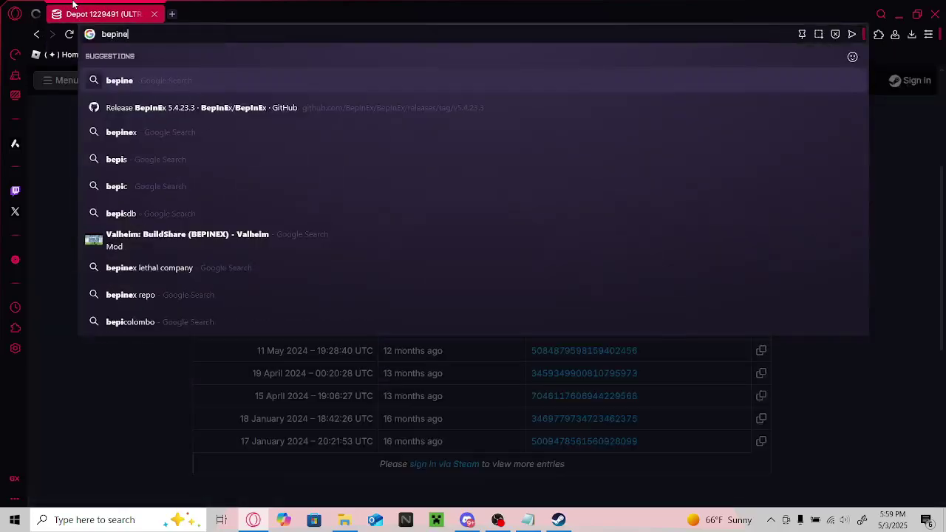
{"action": "key", "text": "Return"}
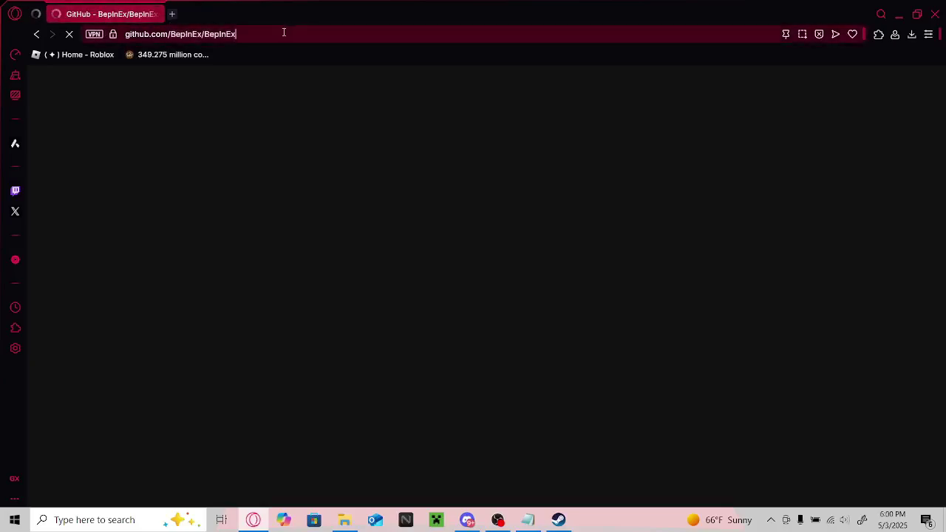
{"action": "left_click", "coordinate": [236, 34]}
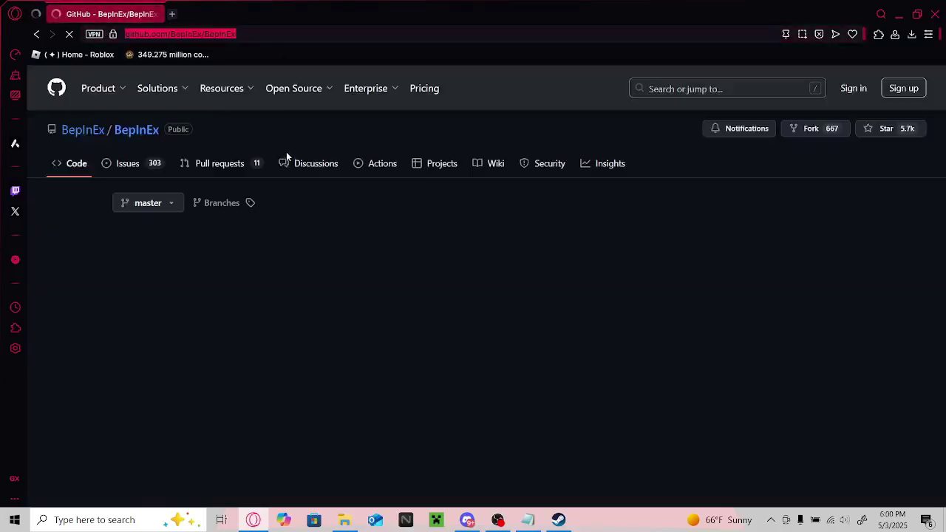
{"action": "scroll", "coordinate": [562, 129], "scroll_direction": "down", "scroll_amount": 5}
{"action": "scroll", "coordinate": [747, 121], "scroll_direction": "down", "scroll_amount": 1}
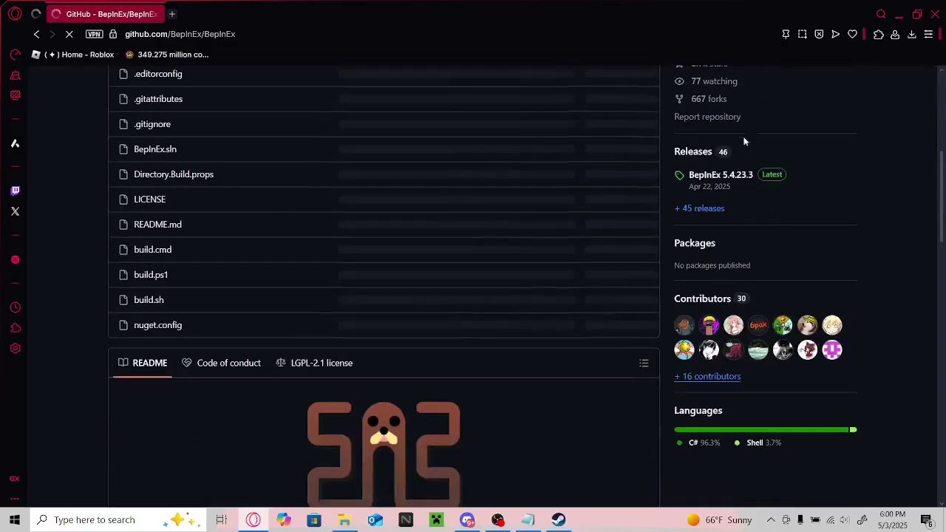
Download BepInEx_win_x64_5.4.23.3.zip from the BepInEx 5.4.23.3 release assets and drag it toward depot_1229491.
{"action": "left_click", "coordinate": [697, 178]}
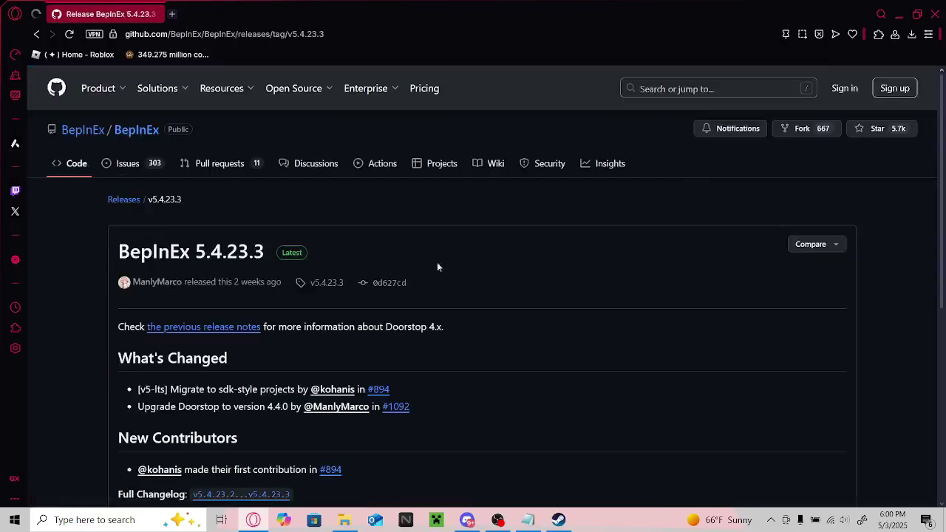
{"action": "scroll", "coordinate": [307, 278], "scroll_direction": "down", "scroll_amount": 2}
{"action": "scroll", "coordinate": [333, 366], "scroll_direction": "down", "scroll_amount": 5}
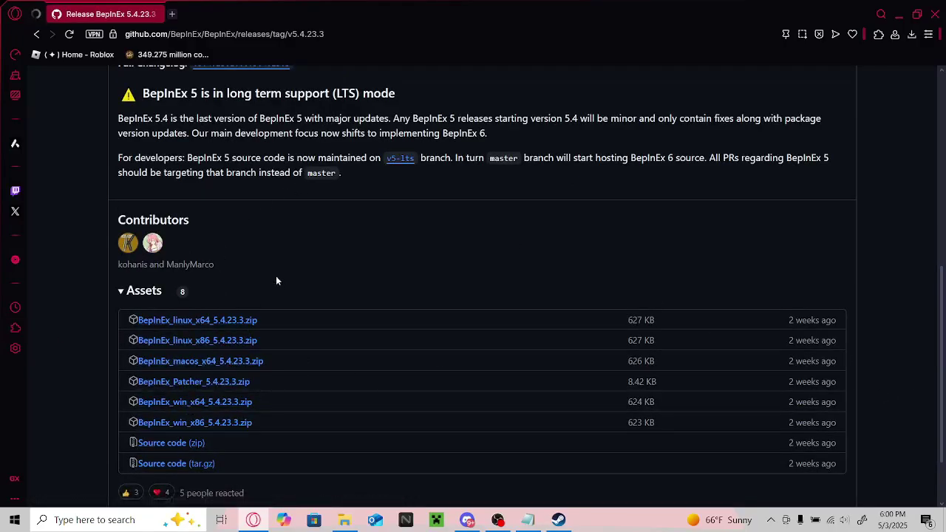
{"action": "left_click", "coordinate": [191, 405]}
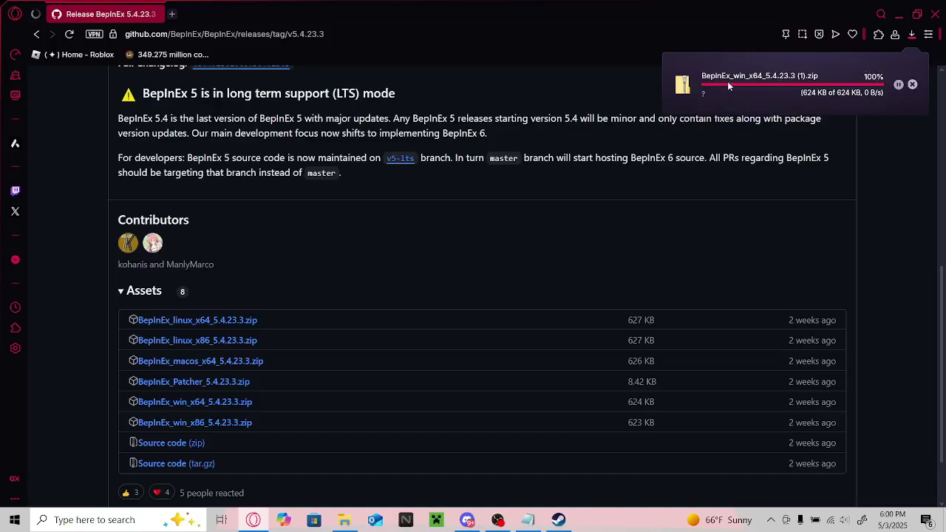
{"action": "mouse_move", "coordinate": [721, 85]}
{"action": "left_mouse_down"}
{"action": "mouse_move", "coordinate": [711, 208]}
{"action": "mouse_move", "coordinate": [532, 496]}
{"action": "mouse_move", "coordinate": [473, 518]}
{"action": "mouse_move", "coordinate": [344, 518]}
{"action": "mouse_move", "coordinate": [337, 503]}
{"action": "mouse_move", "coordinate": [443, 366]}
{"action": "mouse_move", "coordinate": [421, 334]}
{"action": "mouse_move", "coordinate": [454, 335]}
{"action": "left_mouse_up"}
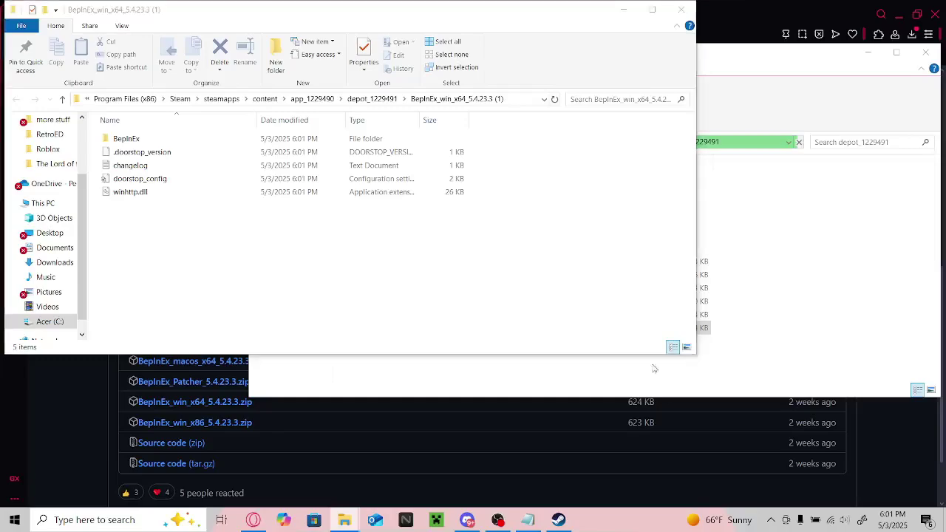
Move all extracted BepInEx files into depot_1229491 and close the emptied extracted-folder window.
{"action": "mouse_move", "coordinate": [171, 205]}
{"action": "left_mouse_down"}
{"action": "mouse_move", "coordinate": [155, 135]}
{"action": "mouse_move", "coordinate": [806, 385]}
{"action": "mouse_move", "coordinate": [661, 306]}
{"action": "mouse_move", "coordinate": [754, 375]}
{"action": "mouse_move", "coordinate": [748, 347]}
{"action": "left_mouse_up"}
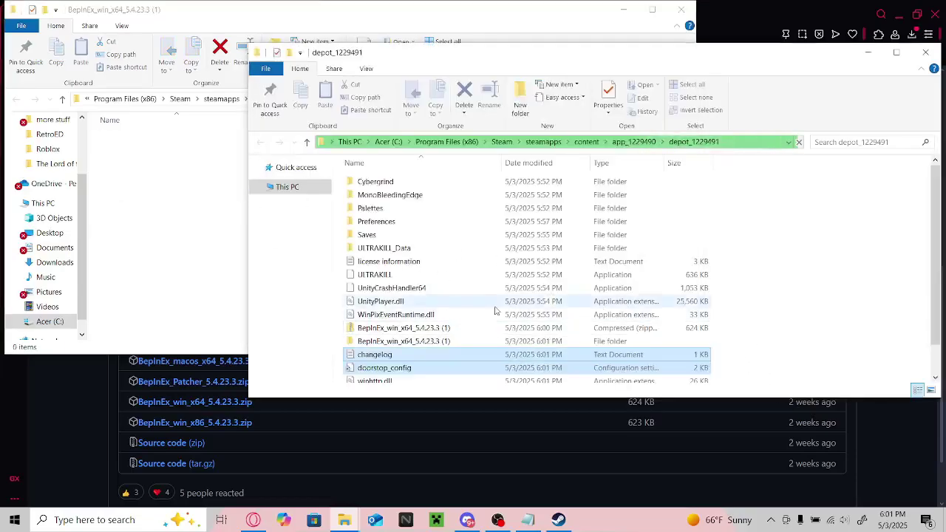
{"action": "left_click", "coordinate": [241, 169]}
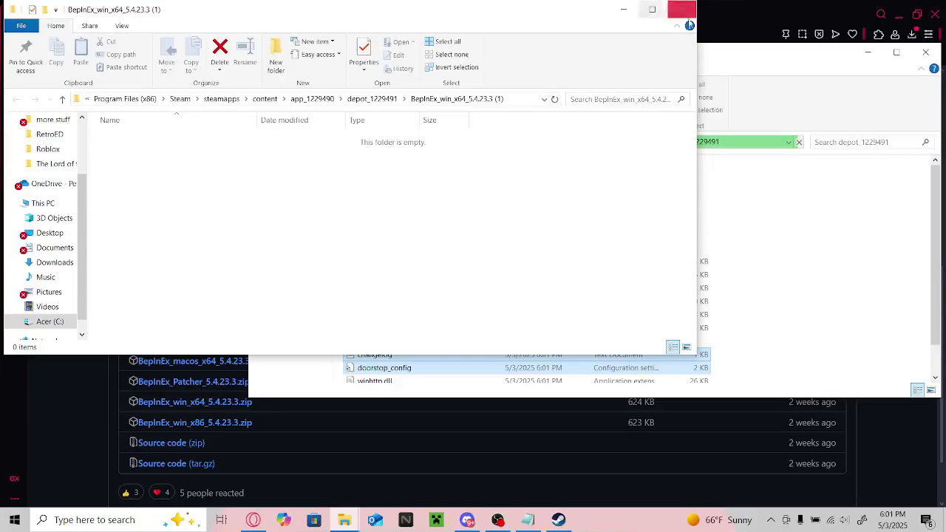
{"action": "left_click", "coordinate": [680, 9]}
Send the leftover BepInEx_win_x64_5.4.23.3 (1) zip and folder to the Recycle Bin.
{"action": "left_click", "coordinate": [331, 294]}
{"action": "left_click_drag", "start_coordinate": [334, 295], "coordinate": [368, 313]}
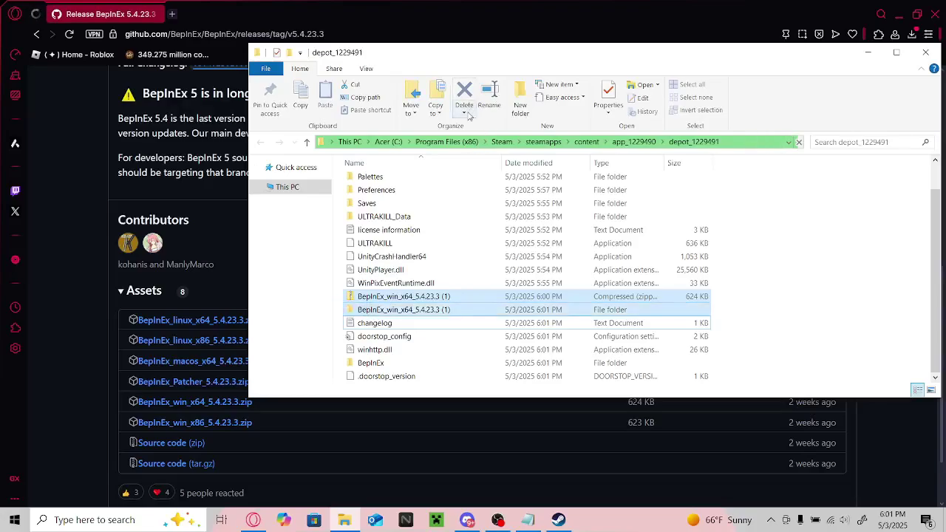
{"action": "left_click", "coordinate": [469, 111]}
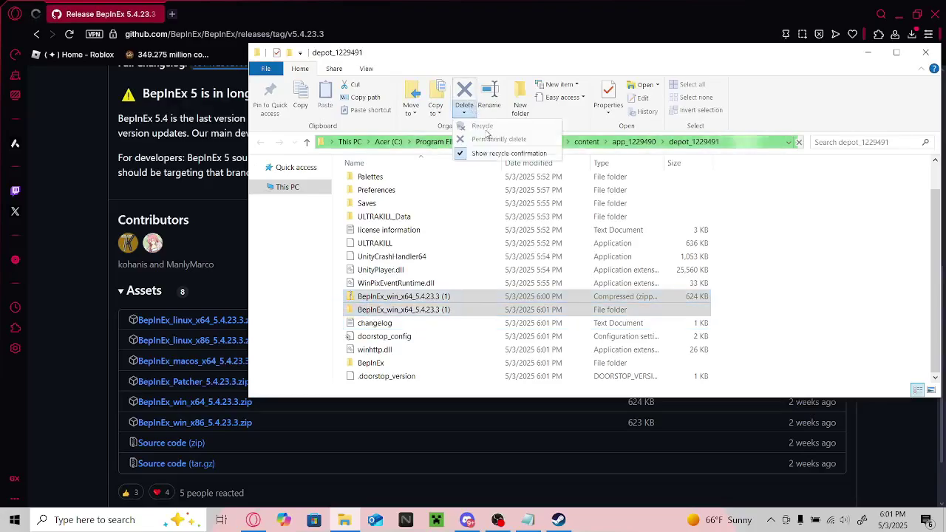
{"action": "left_click", "coordinate": [469, 111]}
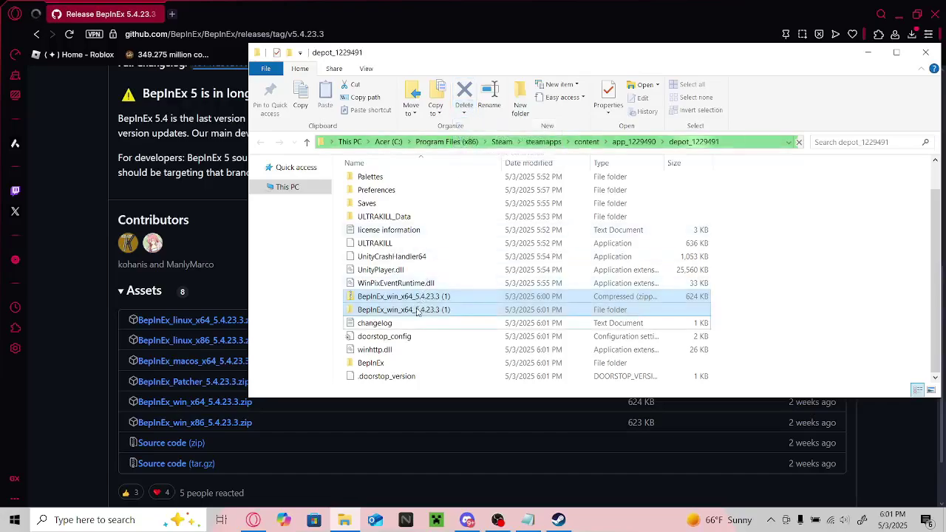
{"action": "left_click", "coordinate": [899, 14]}
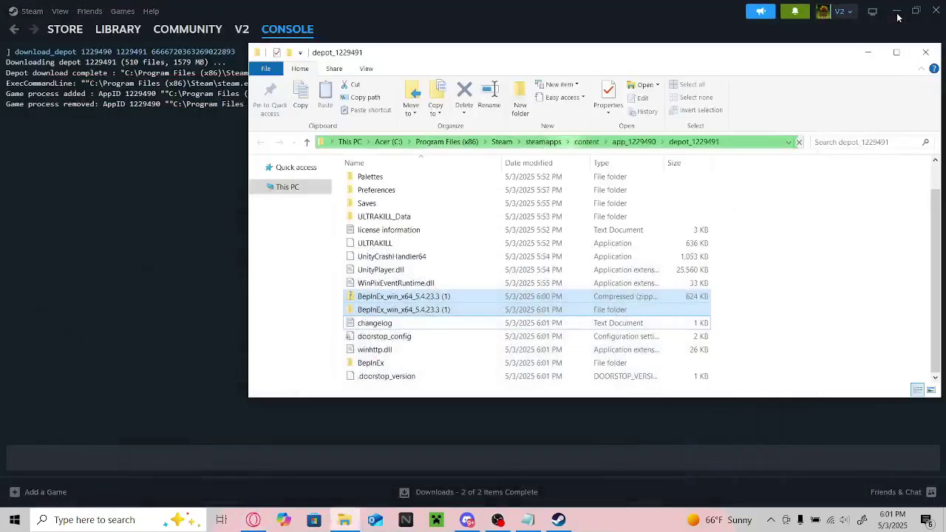
{"action": "left_click", "coordinate": [897, 9]}
{"action": "left_click", "coordinate": [873, 8]}
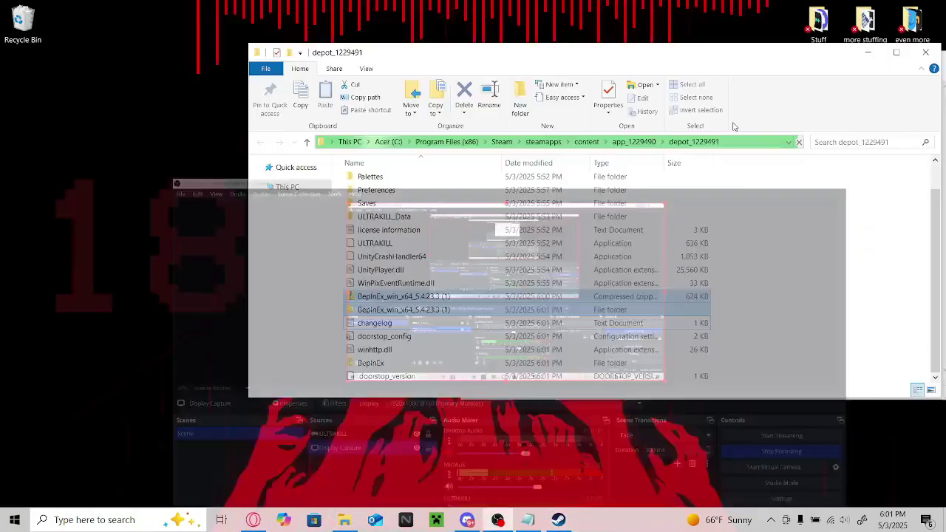
{"action": "left_click_drag", "start_coordinate": [413, 308], "coordinate": [13, 21]}
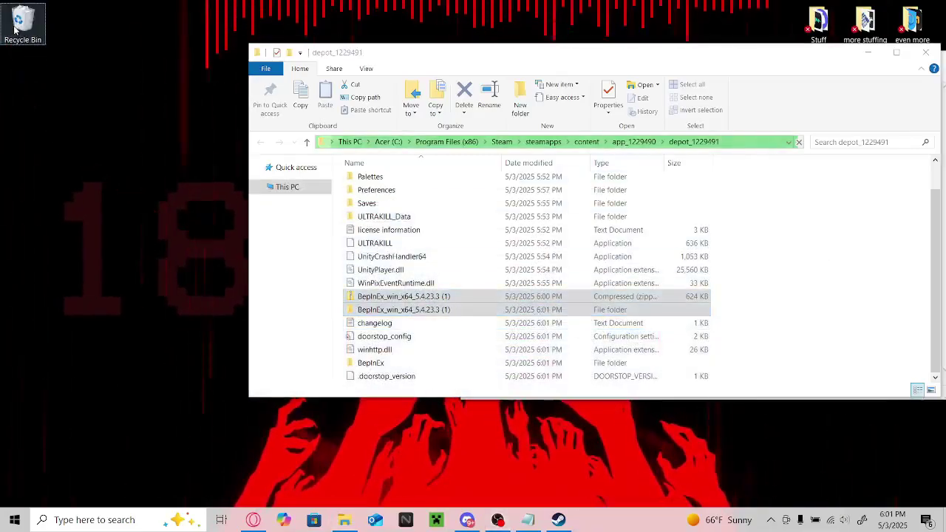
{"action": "left_click_drag", "start_coordinate": [15, 29], "coordinate": [15, 29]}
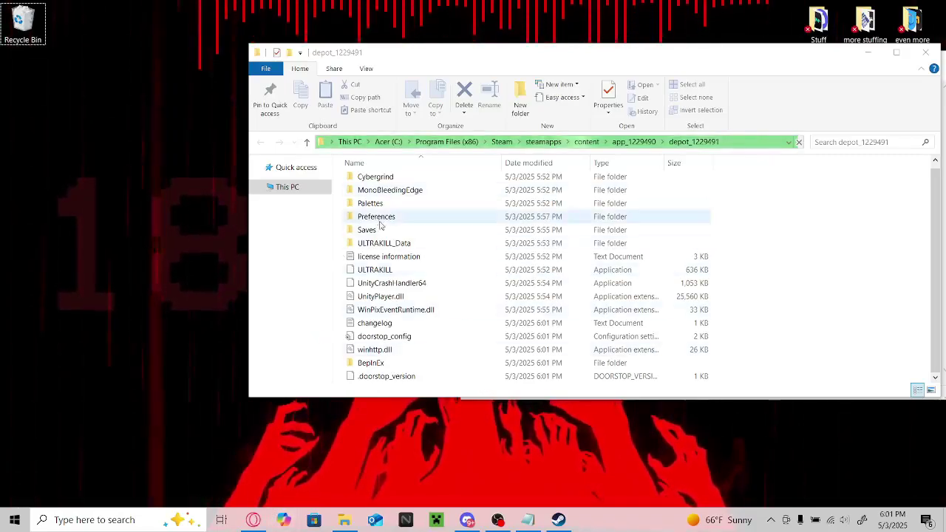
{"action": "left_click", "coordinate": [775, 224]}
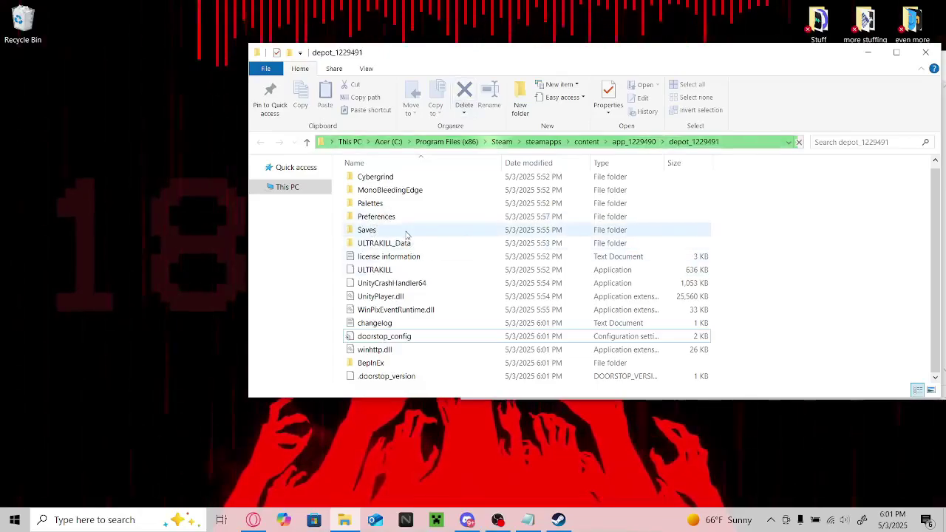
Open C:\Program Files (x86)\Steam\steamapps\common\ULTRAKILL from the Run dialog, editing a previous SonicOrigins path.
{"action": "key", "text": "super+r"}
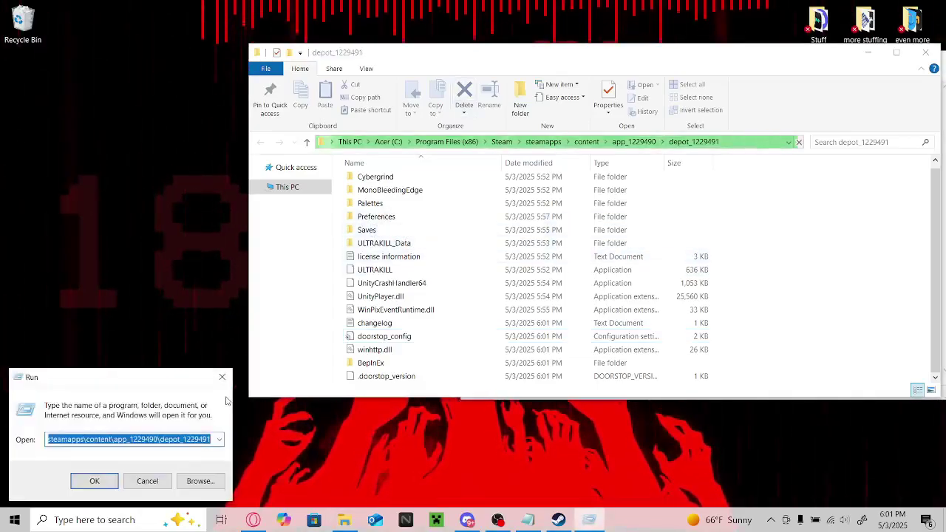
{"action": "key", "text": "BackSpace"}
{"action": "type", "text": "steam"}
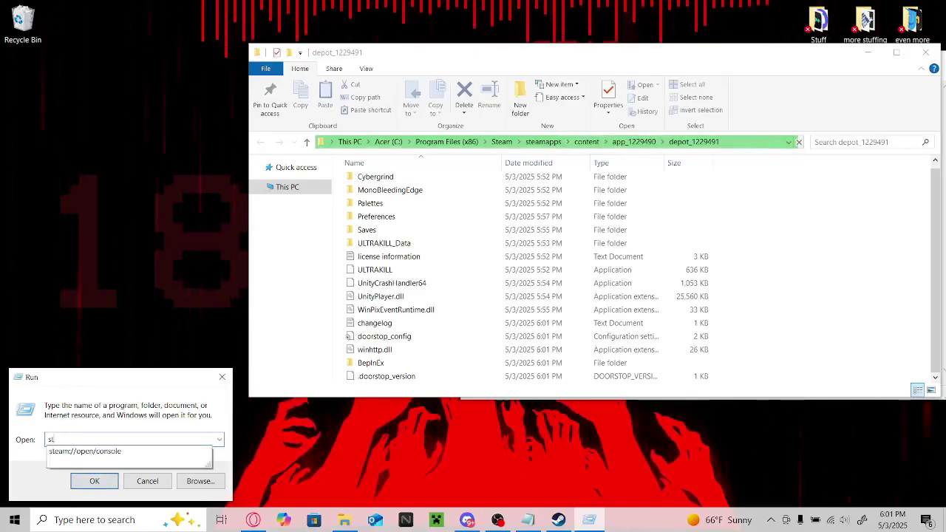
{"action": "key", "text": "BackSpace"}
{"action": "type", "text": "C:"}
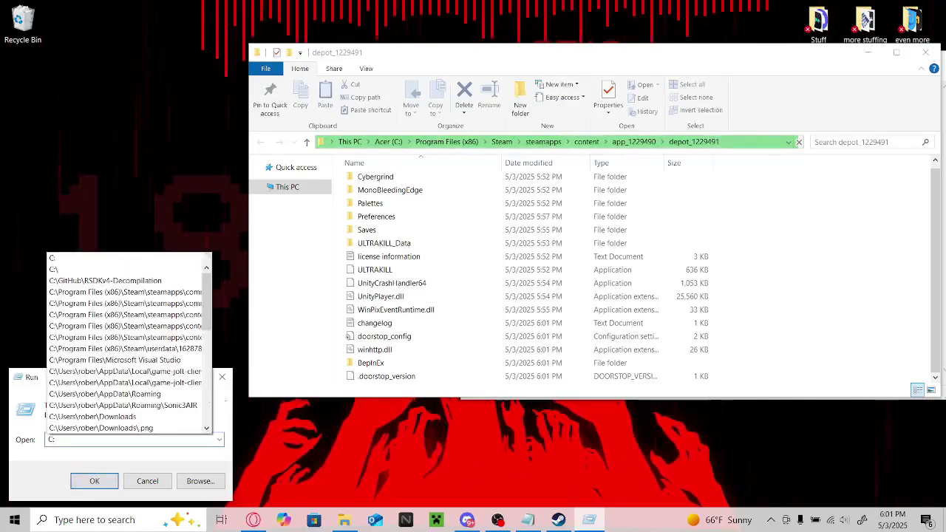
{"action": "left_click", "coordinate": [153, 299]}
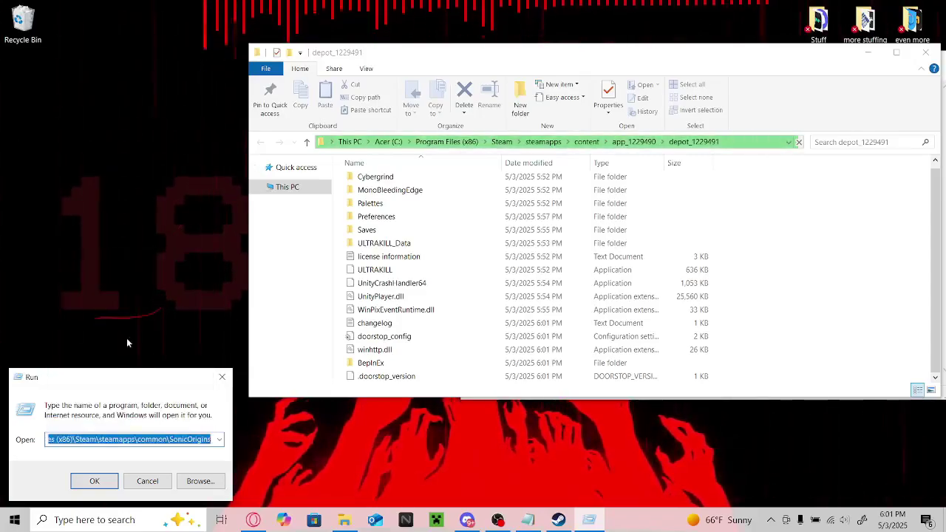
{"action": "key", "text": "End"}
{"action": "key", "text": "BackSpace"}
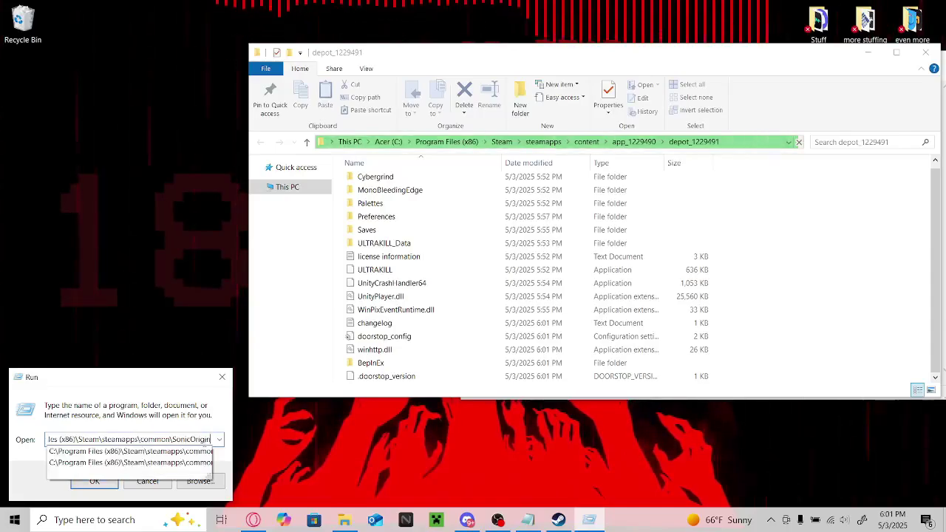
{"action": "key", "text": "BackSpace"}
{"action": "key", "text": "BackSpace"}
{"action": "key", "text": "BackSpace"}
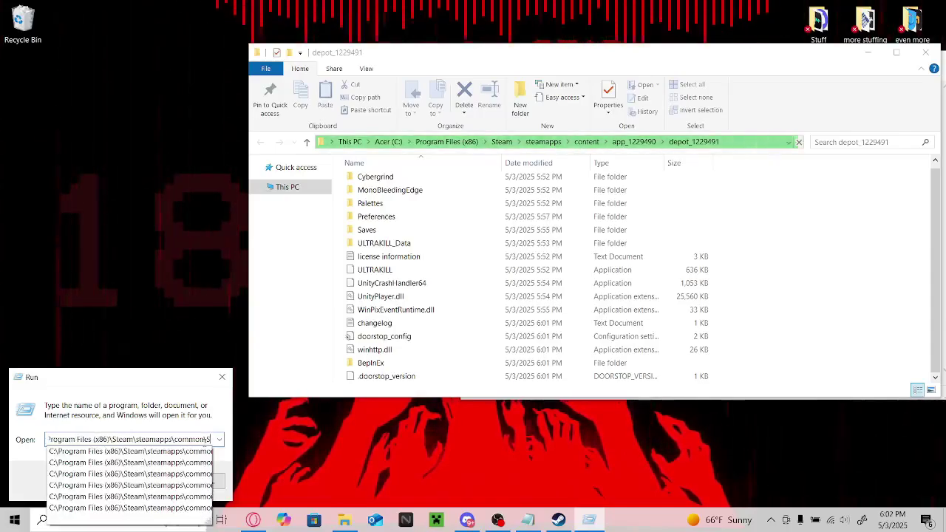
{"action": "type", "text": "ULT"}
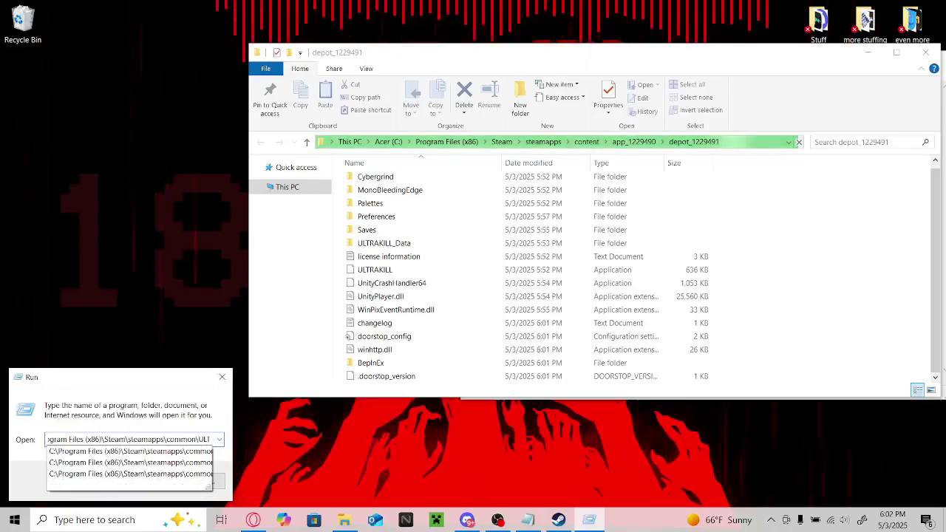
{"action": "type", "text": "RAKILL"}
{"action": "key", "text": "Return"}
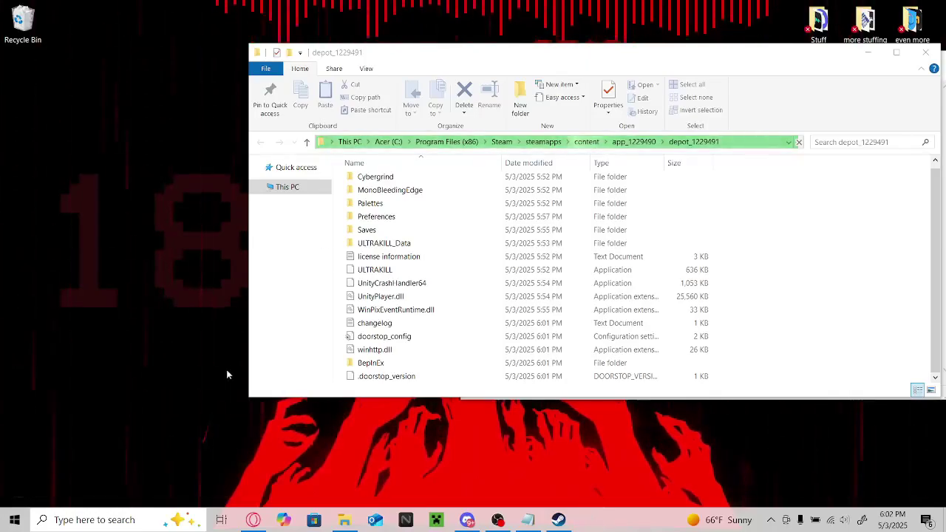
{"action": "mouse_move", "coordinate": [350, 39]}
{"action": "left_mouse_down"}
{"action": "mouse_move", "coordinate": [658, 189]}
{"action": "mouse_move", "coordinate": [751, 187]}
{"action": "left_mouse_up"}
Paste the installed game's save files into depot_1229491's Saves folder, replacing existing files, and close the extra window.
{"action": "double_click", "coordinate": [586, 352]}
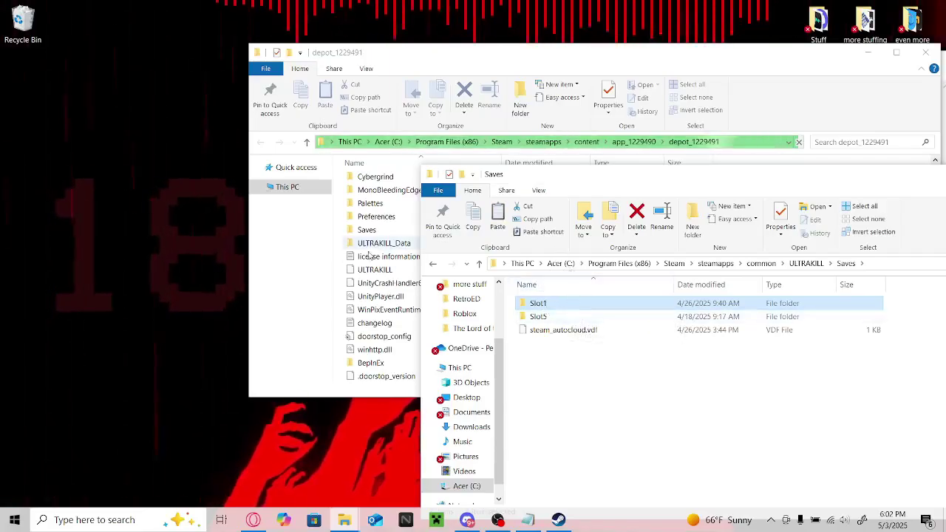
{"action": "left_click", "coordinate": [306, 280]}
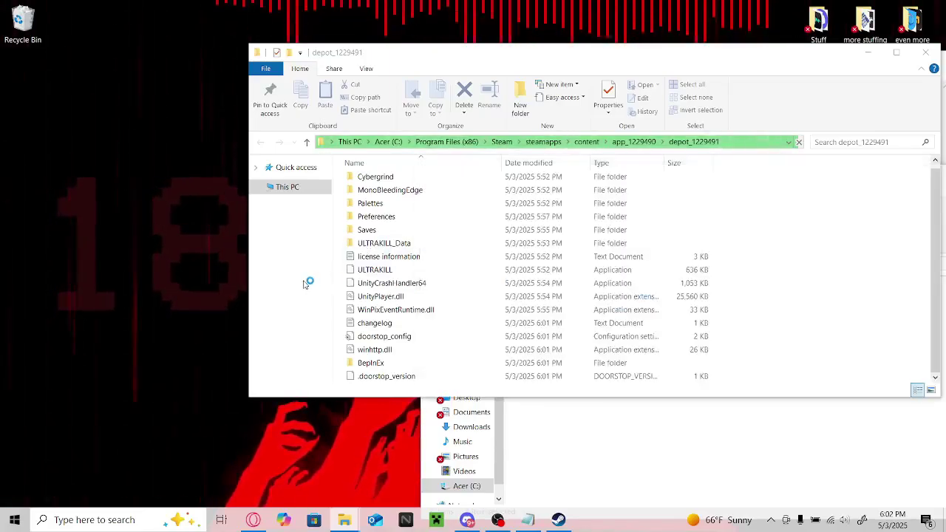
{"action": "left_click", "coordinate": [396, 234]}
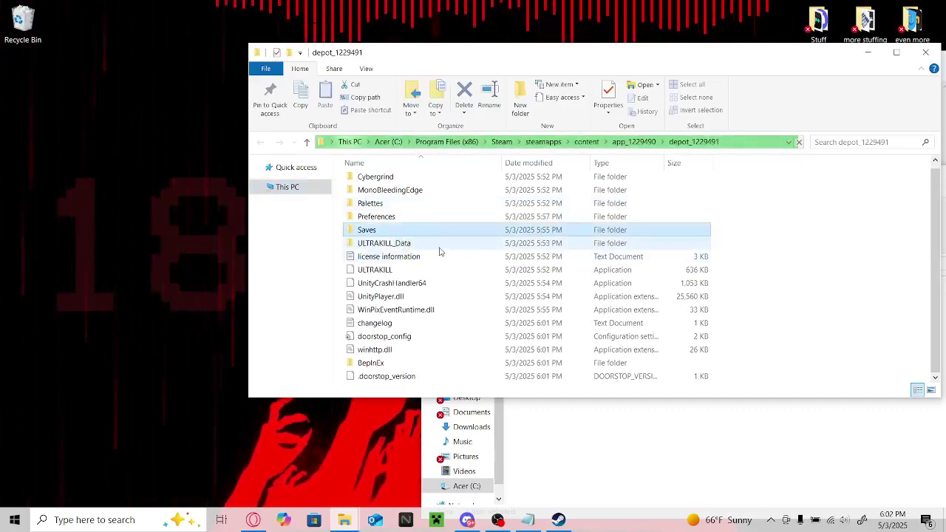
{"action": "key", "text": "ctrl+v"}
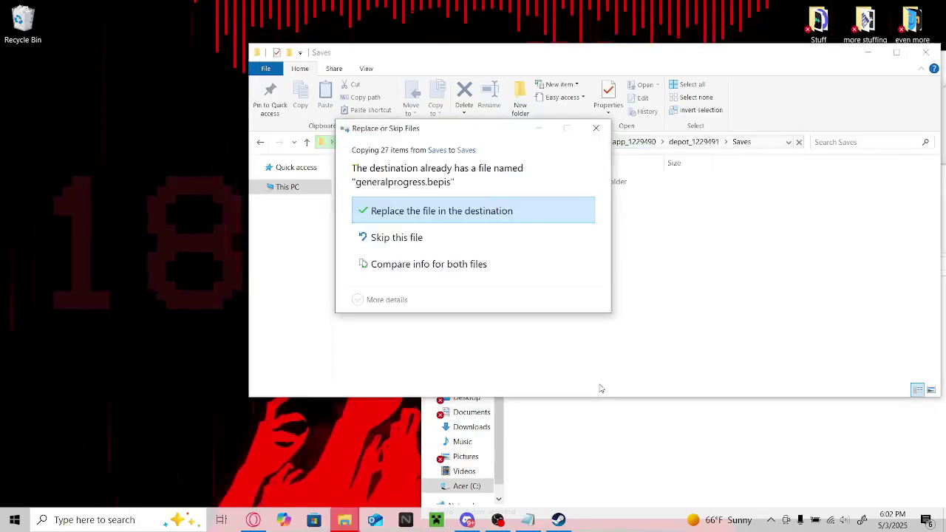
{"action": "left_click", "coordinate": [460, 213]}
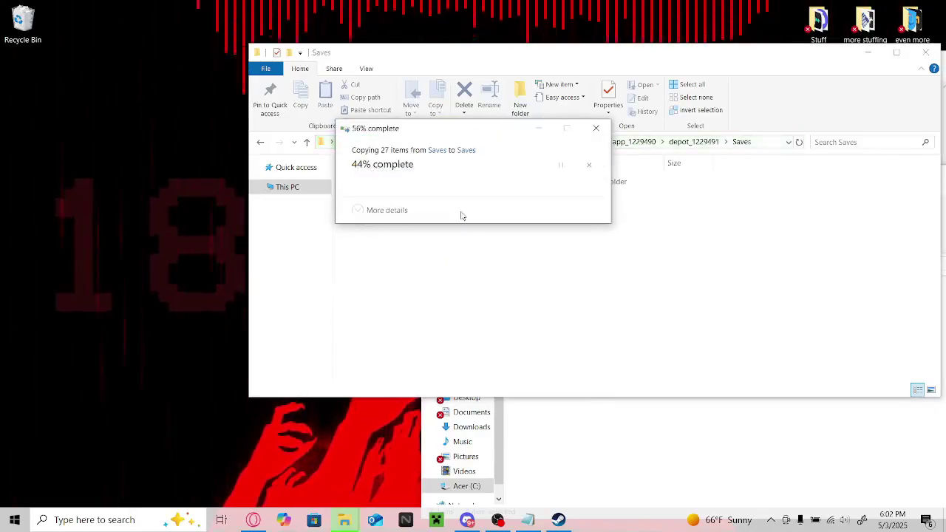
{"action": "left_click", "coordinate": [608, 439]}
{"action": "left_click_drag", "start_coordinate": [558, 178], "coordinate": [311, 112]}
{"action": "left_click", "coordinate": [860, 110]}
Go up to depot_1229491 and launch the ULTRAKILL application.
{"action": "left_click", "coordinate": [680, 141]}
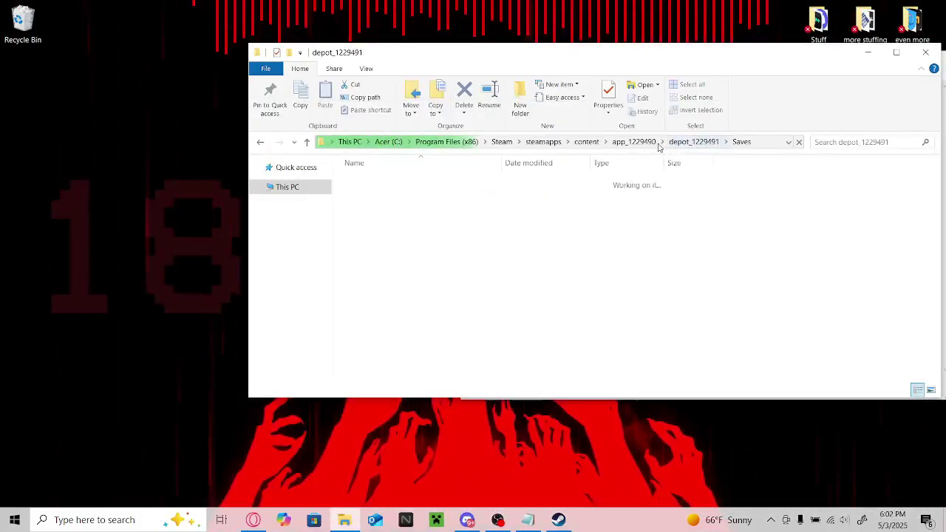
{"action": "left_click", "coordinate": [401, 325]}
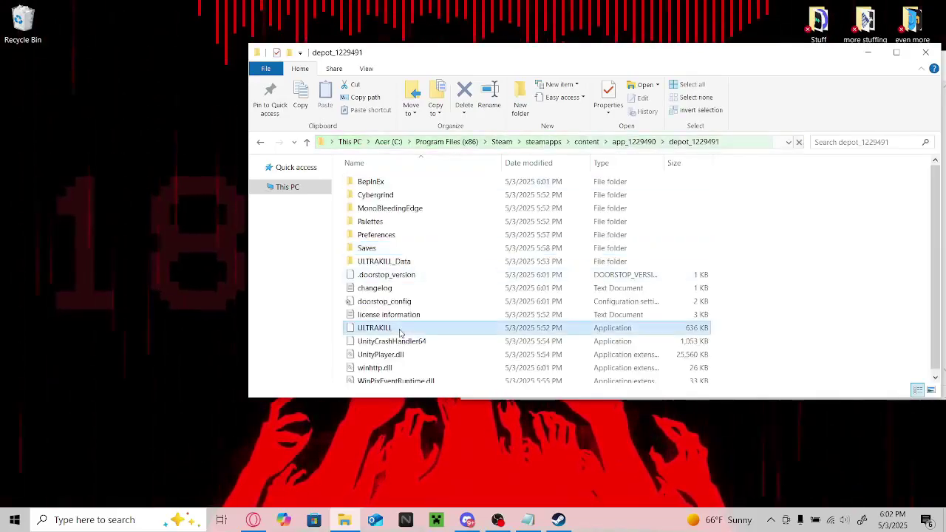
{"action": "double_click", "coordinate": [400, 325]}
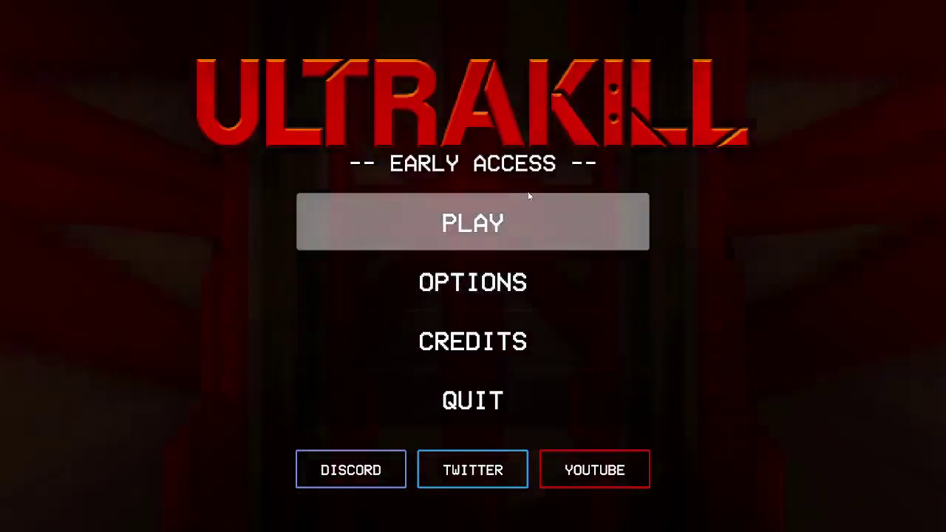
Check the Act II level progress on Standard difficulty.
{"action": "left_click", "coordinate": [341, 229]}
{"action": "left_click", "coordinate": [89, 266]}
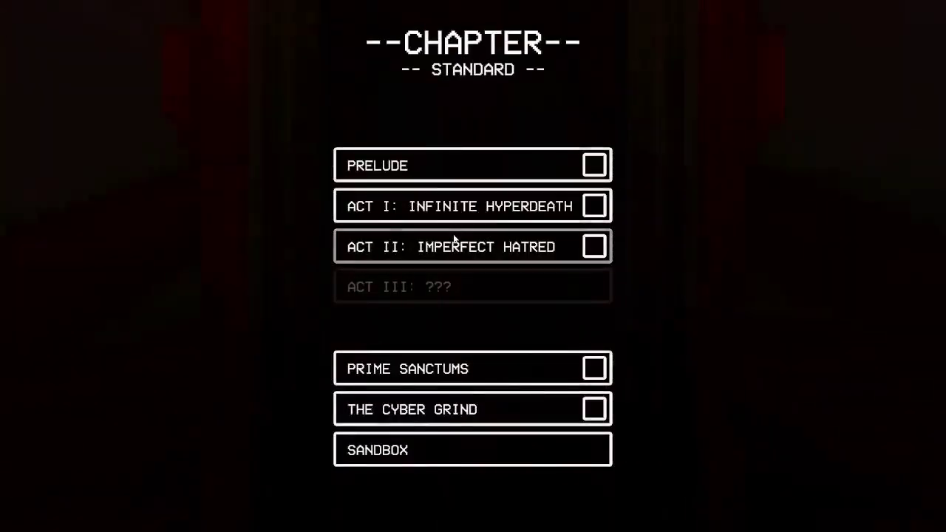
{"action": "left_click", "coordinate": [453, 244]}
{"action": "scroll", "coordinate": [464, 257], "scroll_direction": "down", "scroll_amount": 10}
{"action": "scroll", "coordinate": [353, 251], "scroll_direction": "up", "scroll_amount": 2}
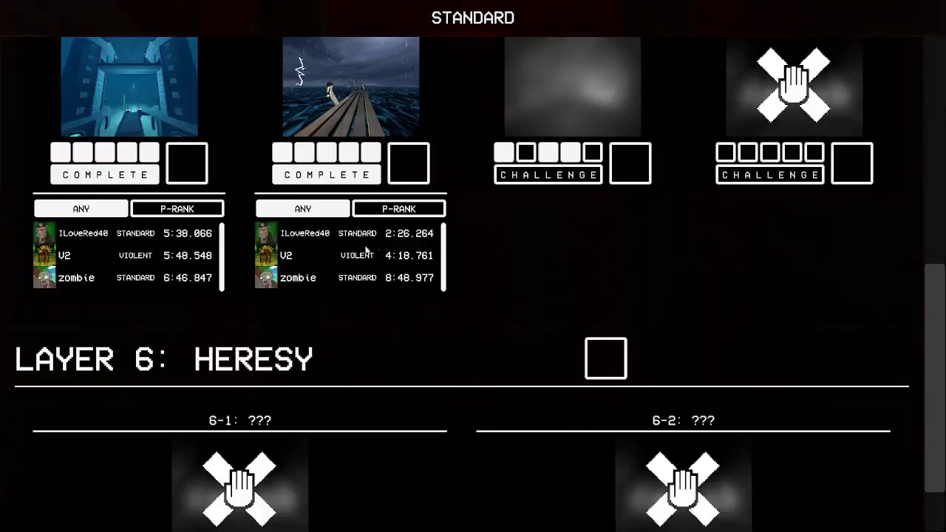
{"action": "scroll", "coordinate": [466, 276], "scroll_direction": "up", "scroll_amount": 6}
{"action": "scroll", "coordinate": [335, 316], "scroll_direction": "down", "scroll_amount": 2}
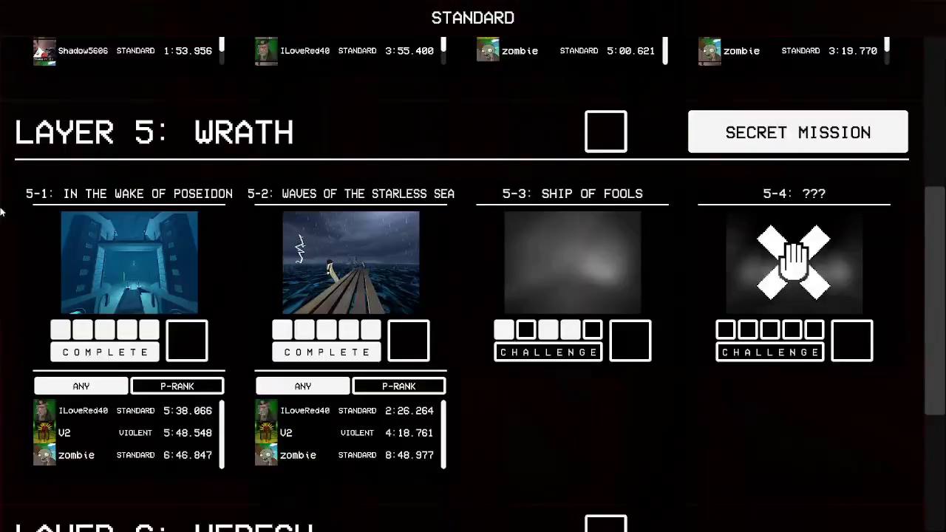
{"action": "key", "text": "Escape"}
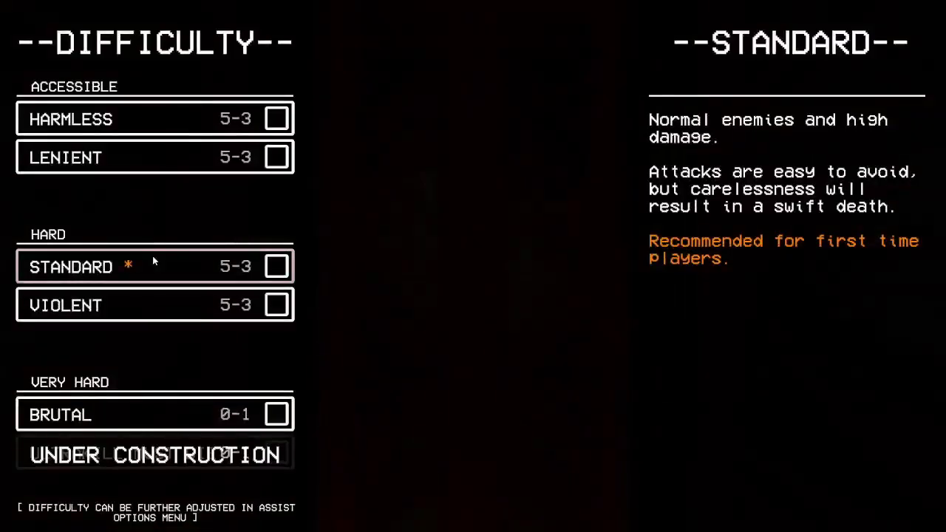
{"action": "left_click", "coordinate": [155, 263]}
Check the Act II levels on Violent difficulty, then return to the main menu and quit with Alt+F4.
{"action": "key", "text": "Escape"}
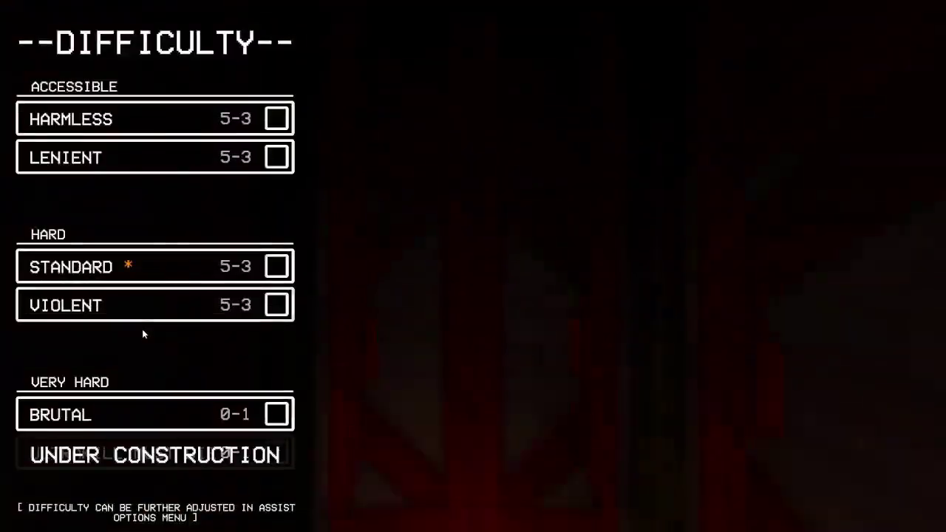
{"action": "left_click", "coordinate": [285, 310]}
{"action": "left_click", "coordinate": [572, 252]}
{"action": "scroll", "coordinate": [270, 245], "scroll_direction": "down", "scroll_amount": 5}
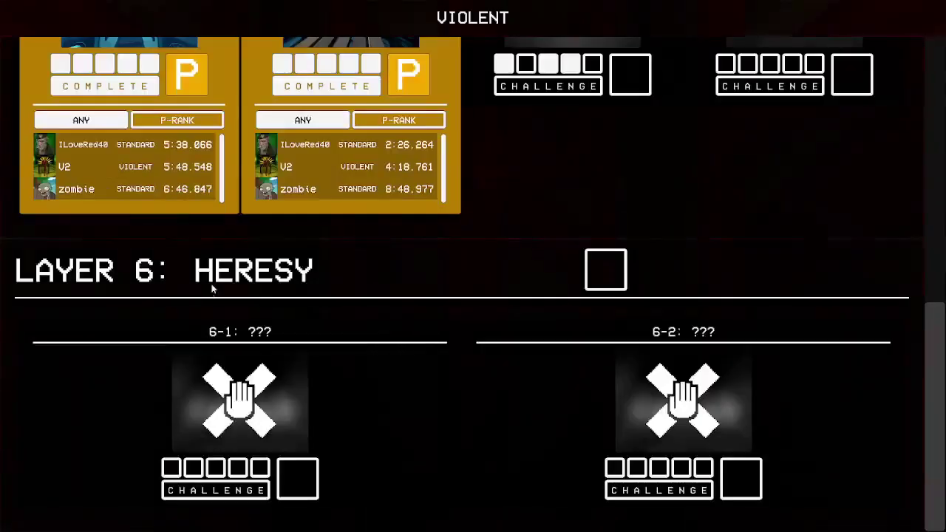
{"action": "scroll", "coordinate": [355, 140], "scroll_direction": "up", "scroll_amount": 2}
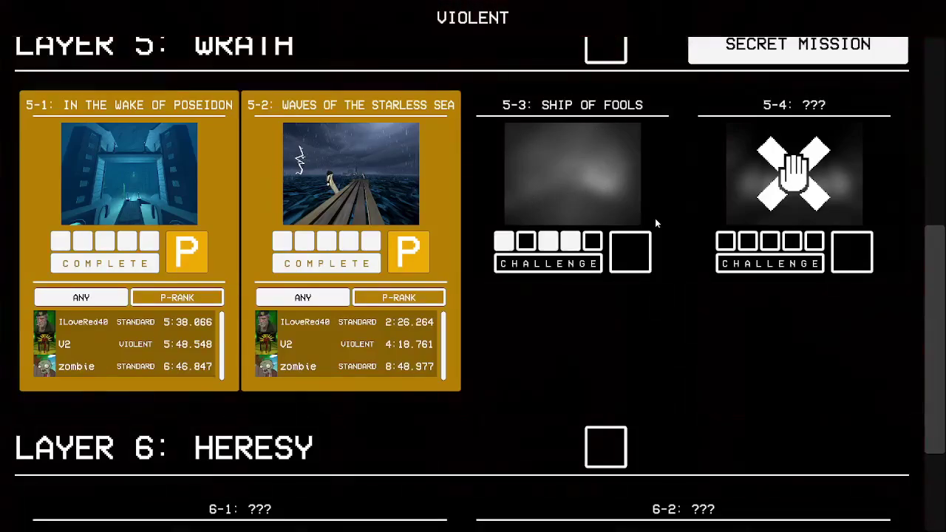
{"action": "key", "text": "Escape"}
{"action": "key", "text": "Escape"}
{"action": "key", "text": "Escape"}
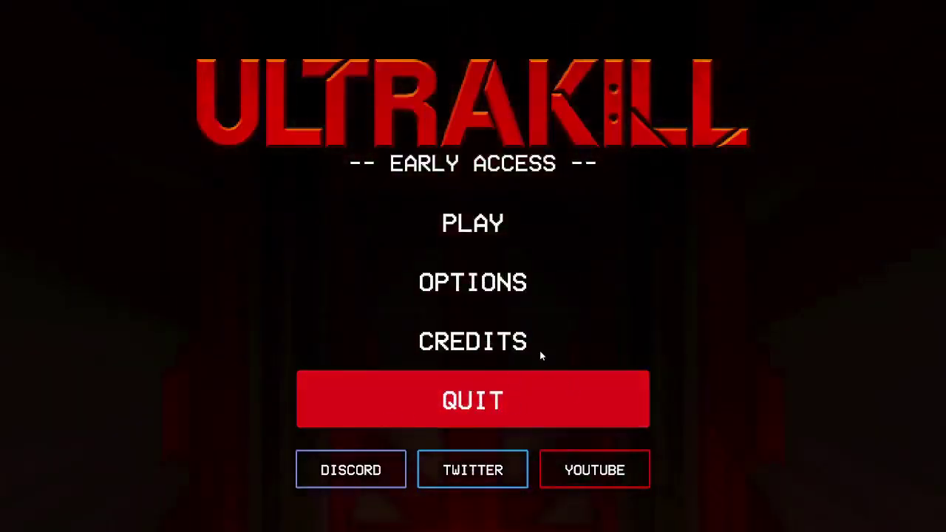
{"action": "key", "text": "alt+F4"}
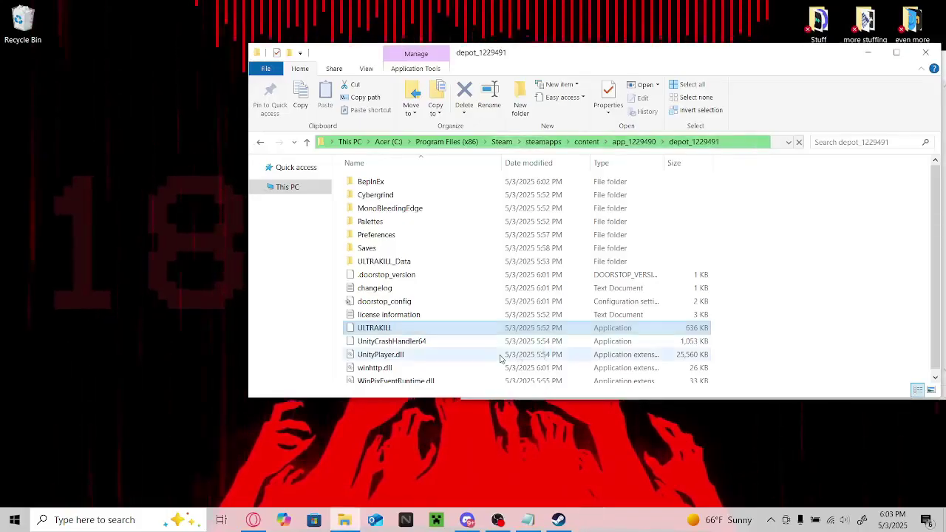
Search 'jaket' in the browser, open its Thunderstore page, and manually download the Jaket 1.3.42 zip.
{"action": "key", "text": "alt+Tab"}
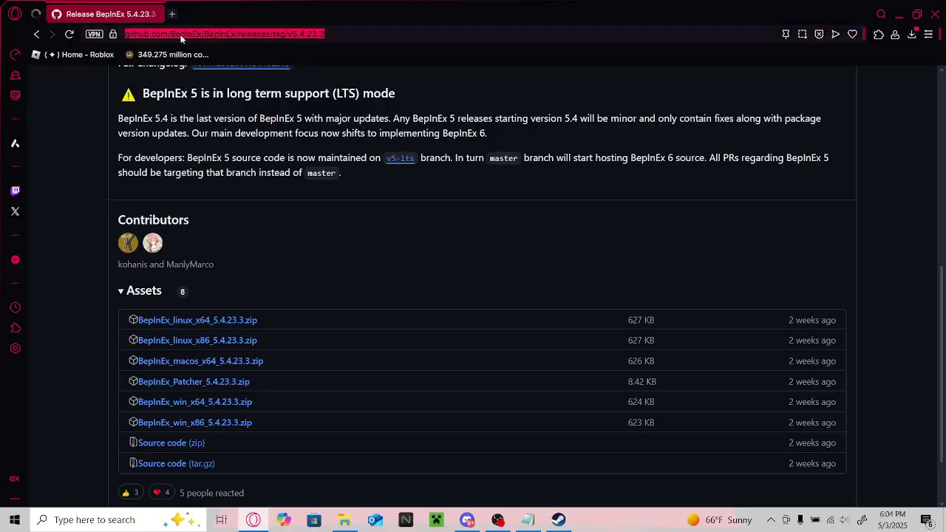
{"action": "type", "text": "jaket"}
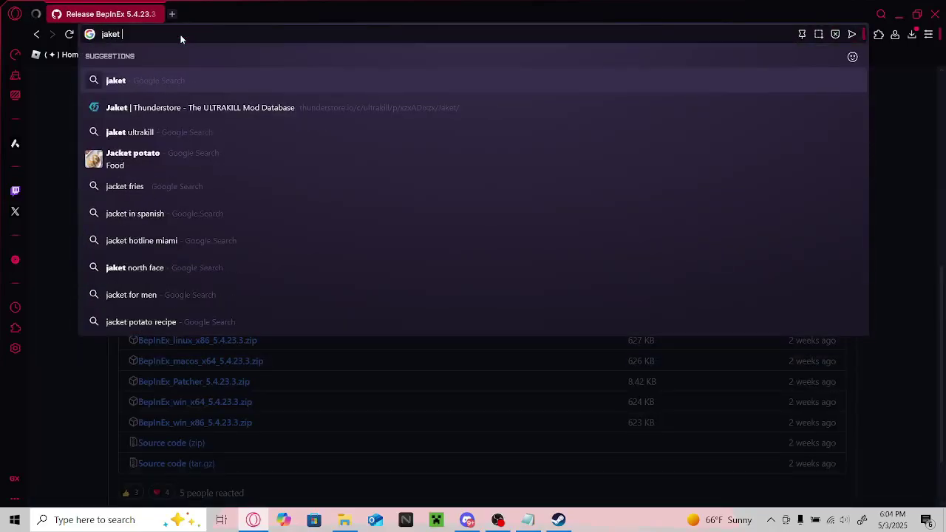
{"action": "key", "text": "Return"}
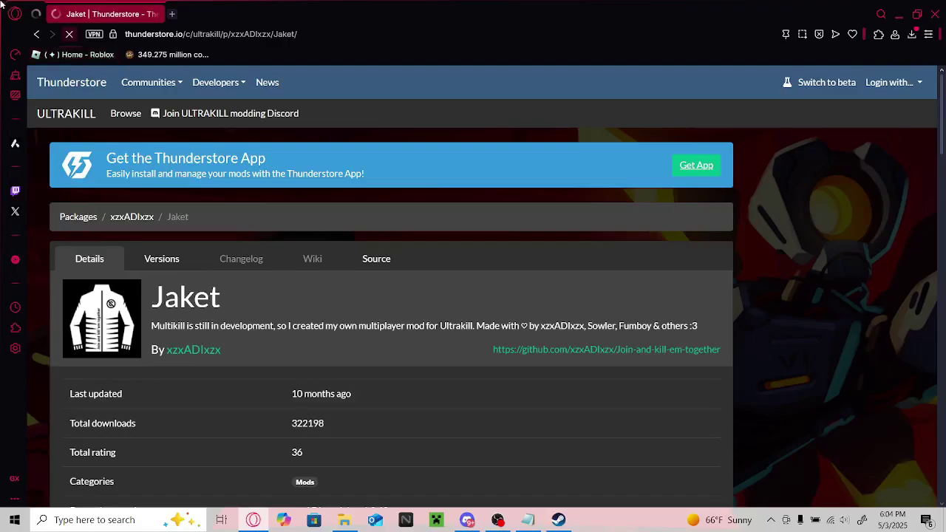
{"action": "scroll", "coordinate": [314, 280], "scroll_direction": "down", "scroll_amount": 3}
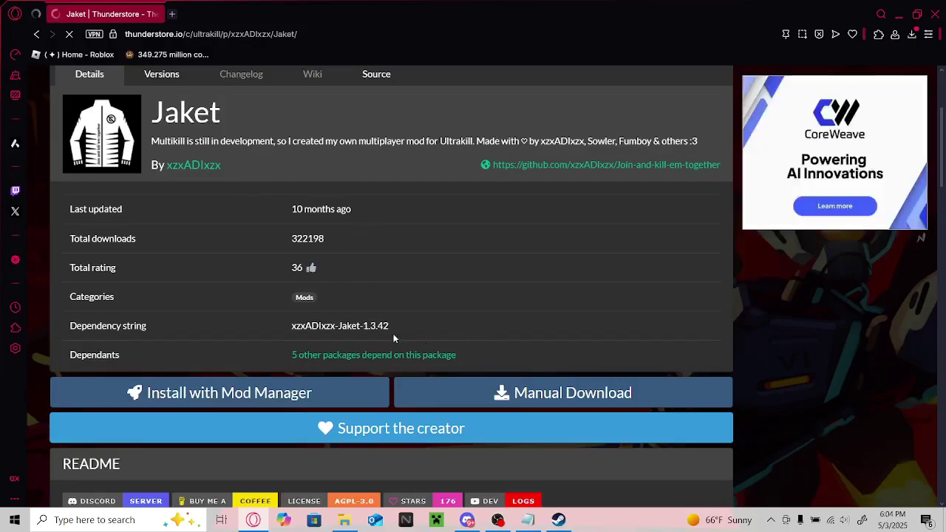
{"action": "left_click", "coordinate": [465, 395]}
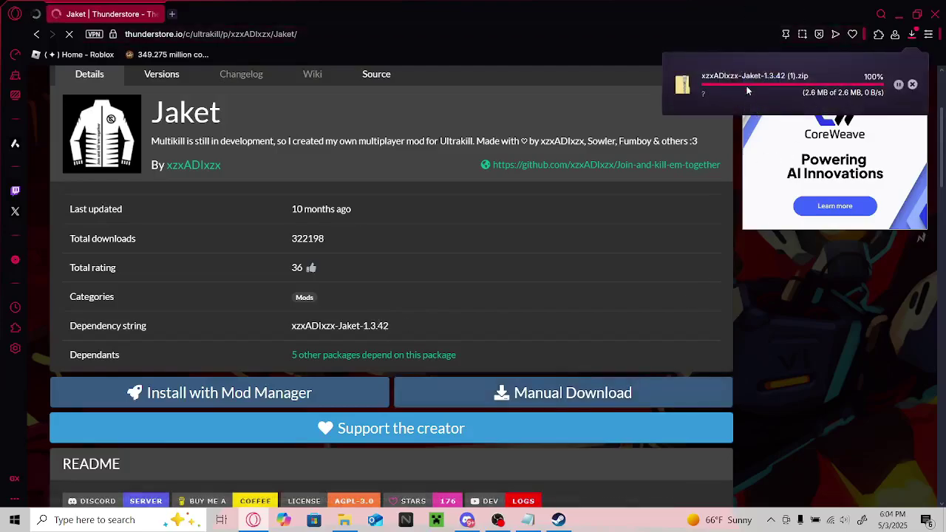
Drop the Jaket 1.3.42 zip into the game's BepInEx folder, then move it into plugins.
{"action": "left_click_drag", "start_coordinate": [720, 85], "coordinate": [503, 522]}
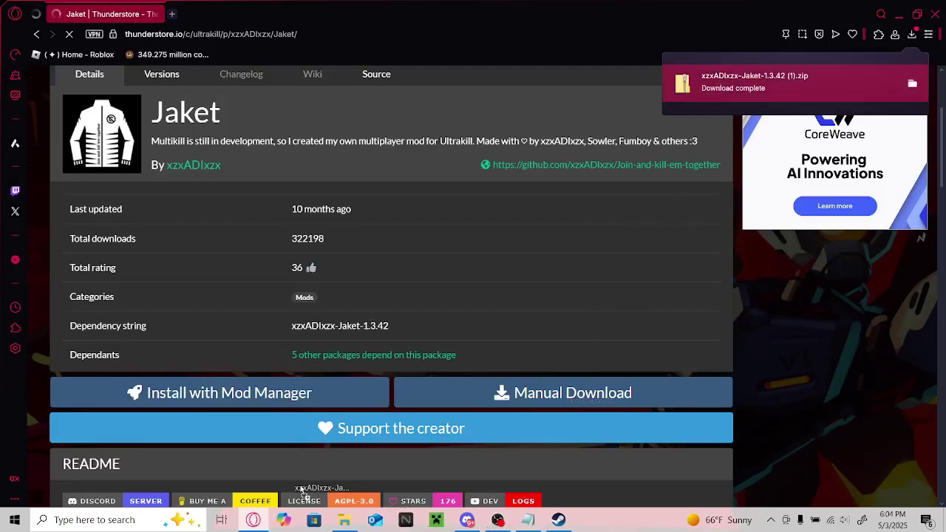
{"action": "mouse_move", "coordinate": [348, 521]}
{"action": "left_mouse_down"}
{"action": "mouse_move", "coordinate": [414, 362]}
{"action": "mouse_move", "coordinate": [414, 262]}
{"action": "mouse_move", "coordinate": [390, 195]}
{"action": "left_mouse_up"}
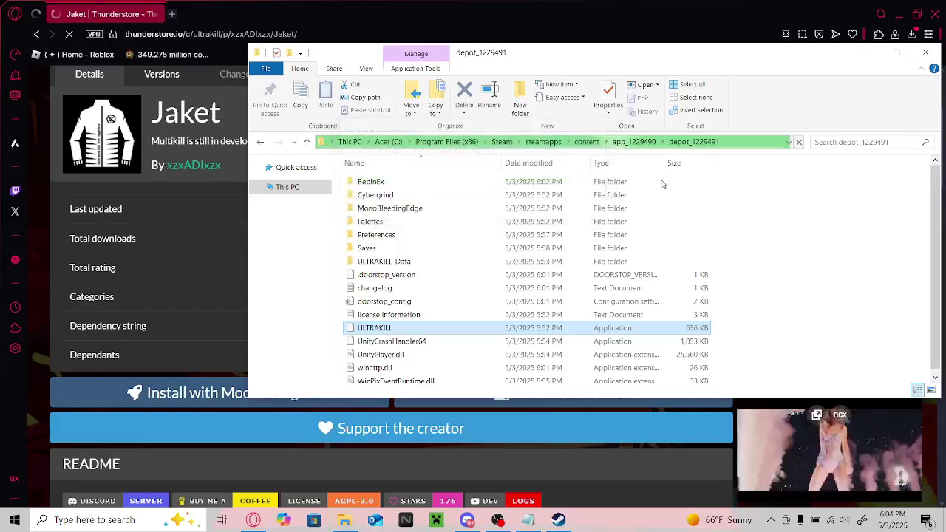
{"action": "left_click", "coordinate": [414, 183]}
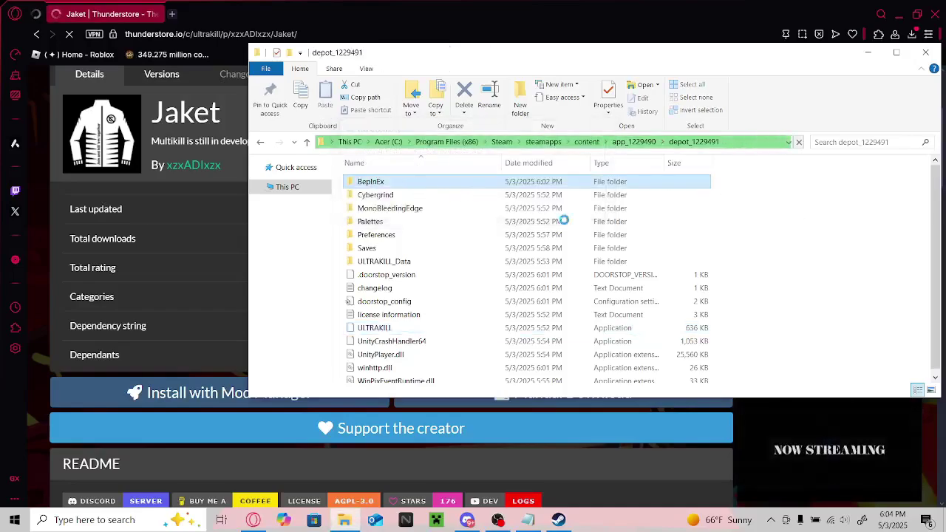
{"action": "left_click", "coordinate": [415, 264]}
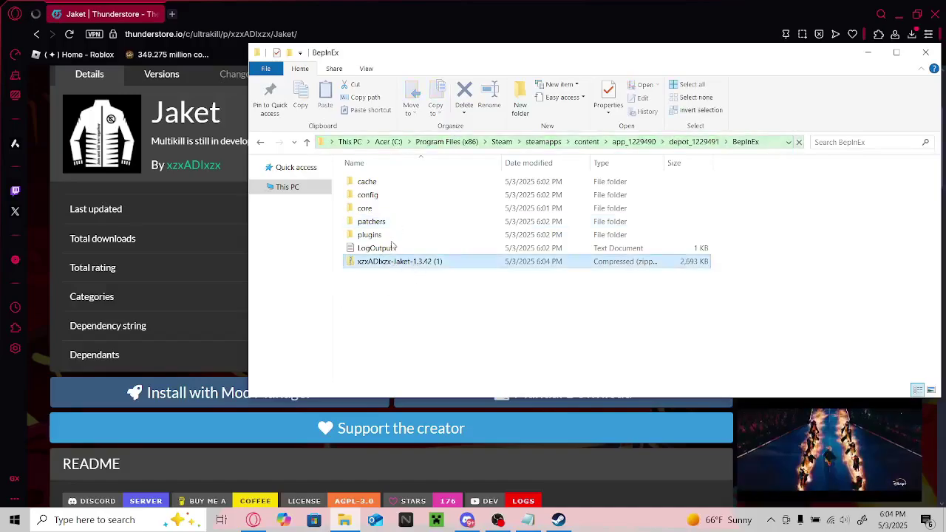
{"action": "left_click_drag", "start_coordinate": [397, 261], "coordinate": [397, 237]}
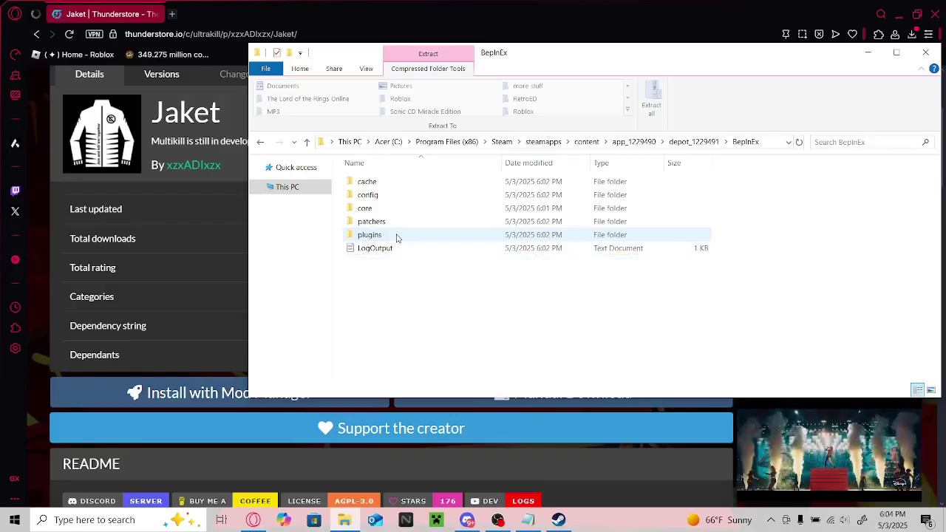
{"action": "left_click", "coordinate": [397, 238]}
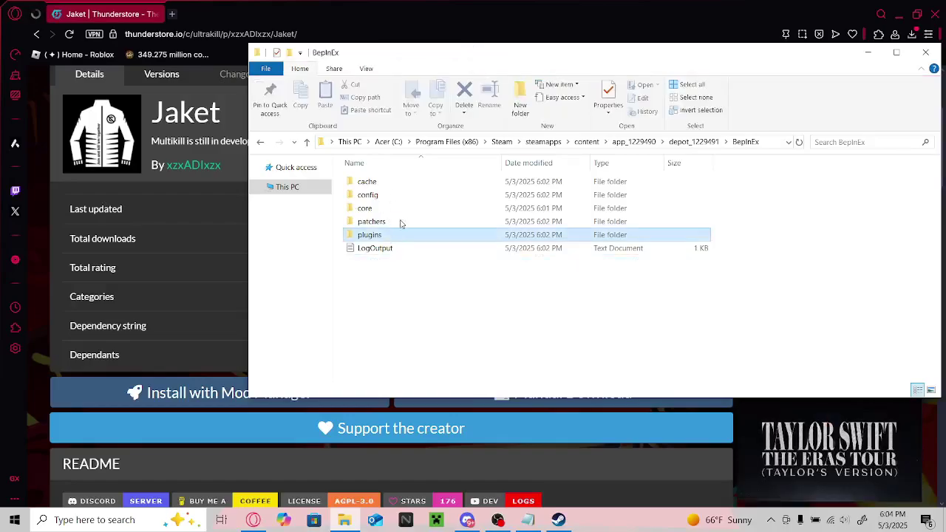
Extract All from the Jaket 1.3.42 zip into BepInEx\plugins.
{"action": "double_click", "coordinate": [386, 233]}
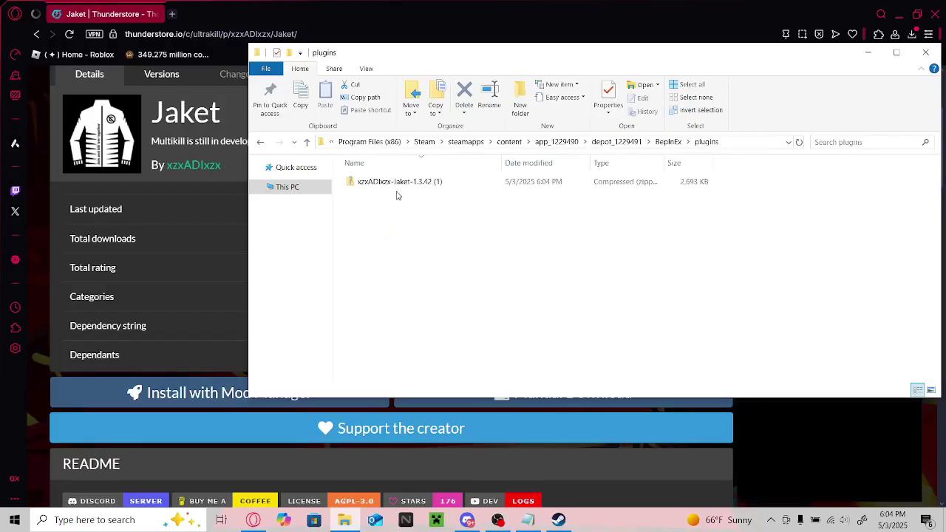
{"action": "double_click", "coordinate": [420, 181]}
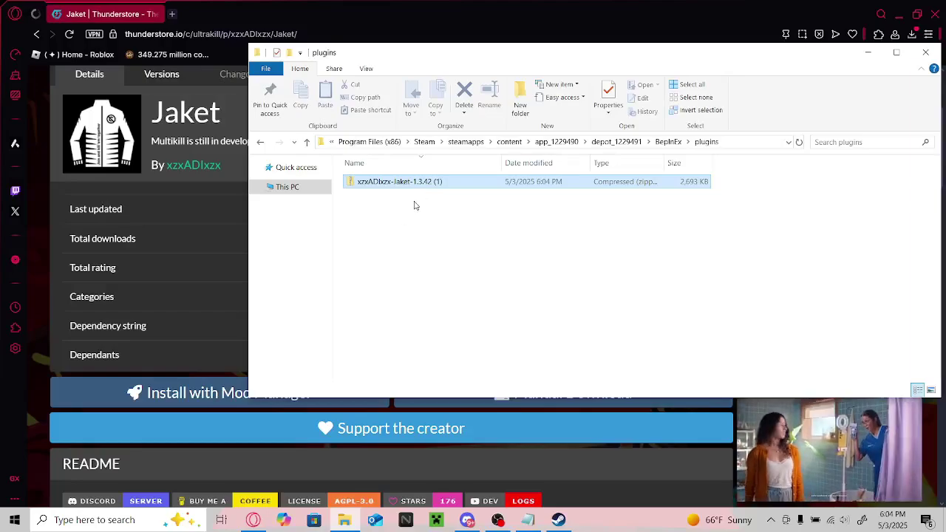
{"action": "left_click", "coordinate": [415, 184]}
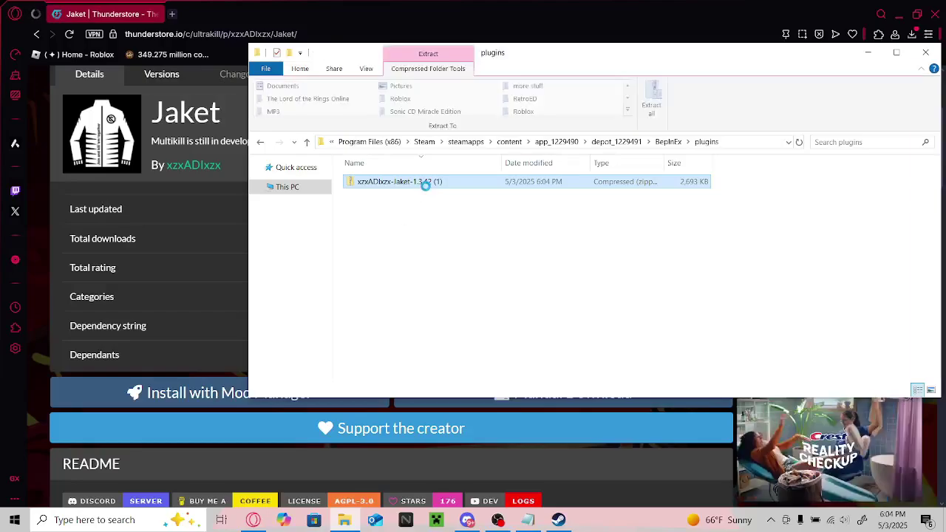
{"action": "right_click", "coordinate": [427, 187]}
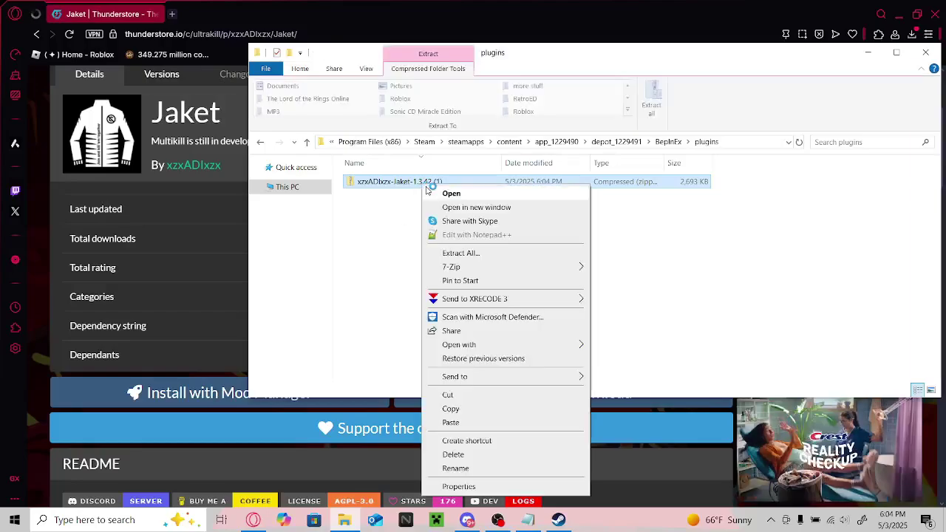
{"action": "left_click", "coordinate": [539, 256]}
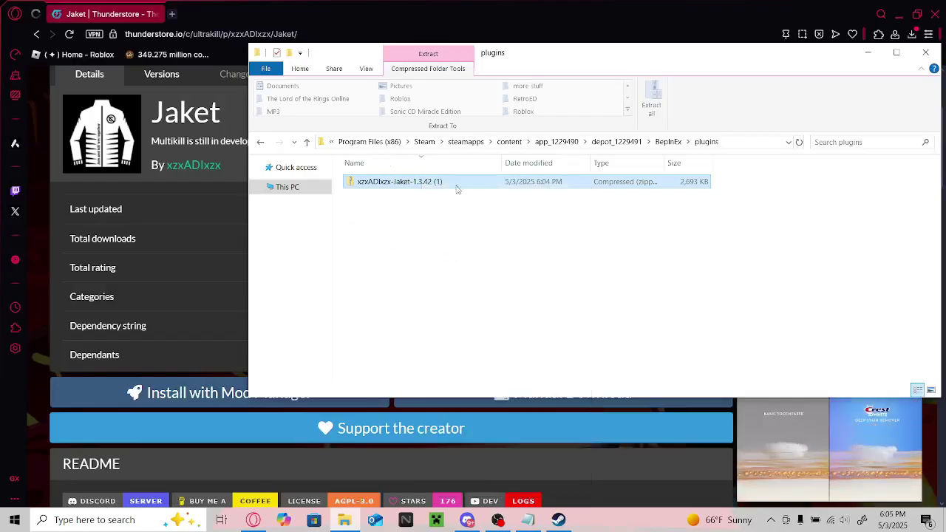
{"action": "left_click", "coordinate": [577, 385]}
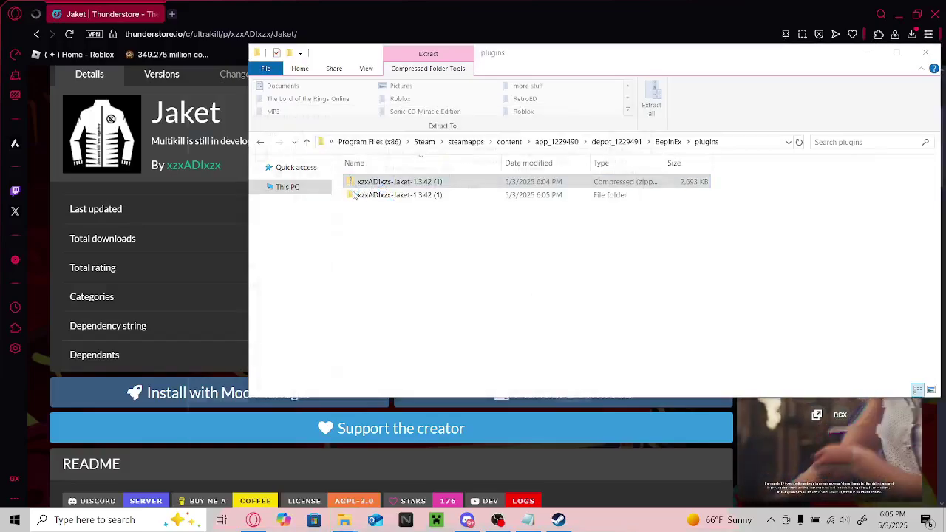
Close the extracted Jaket folder's window and cancel a rename of the extracted folder.
{"action": "mouse_move", "coordinate": [373, 124]}
{"action": "left_mouse_down"}
{"action": "mouse_move", "coordinate": [461, 198]}
{"action": "mouse_move", "coordinate": [575, 239]}
{"action": "mouse_move", "coordinate": [550, 217]}
{"action": "mouse_move", "coordinate": [418, 160]}
{"action": "left_mouse_up"}
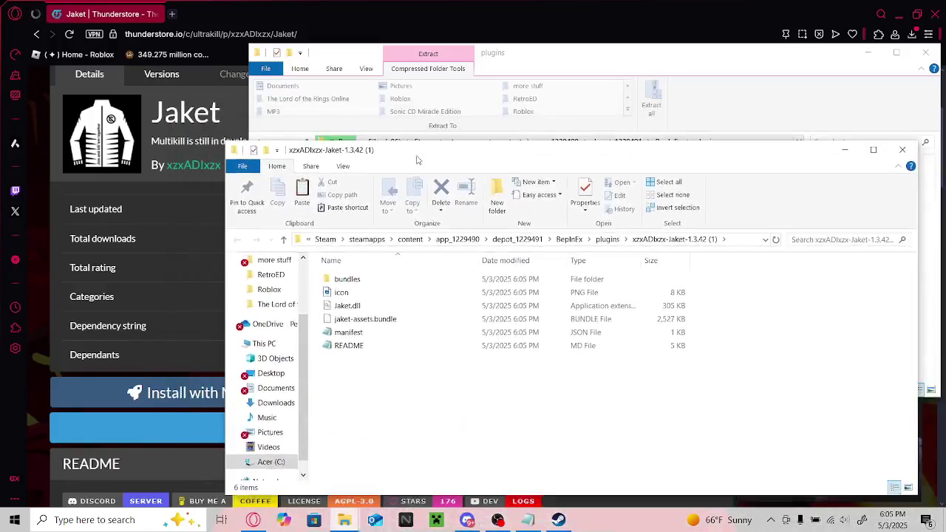
{"action": "left_click", "coordinate": [902, 150]}
{"action": "left_click", "coordinate": [440, 194]}
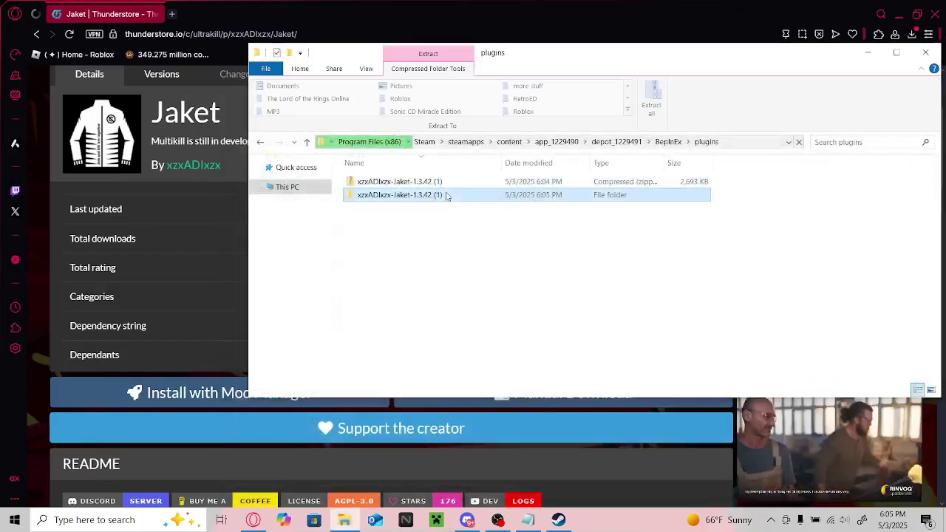
{"action": "right_click", "coordinate": [446, 200]}
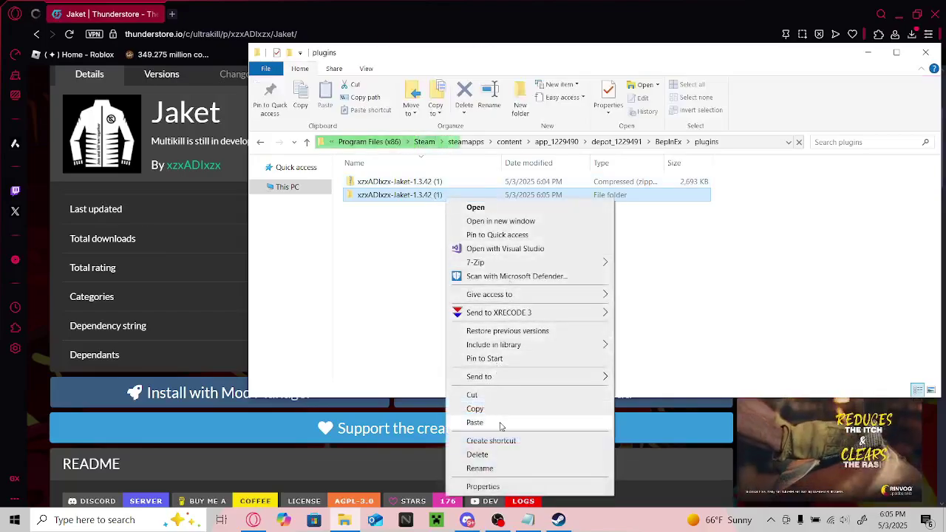
{"action": "left_click", "coordinate": [480, 468]}
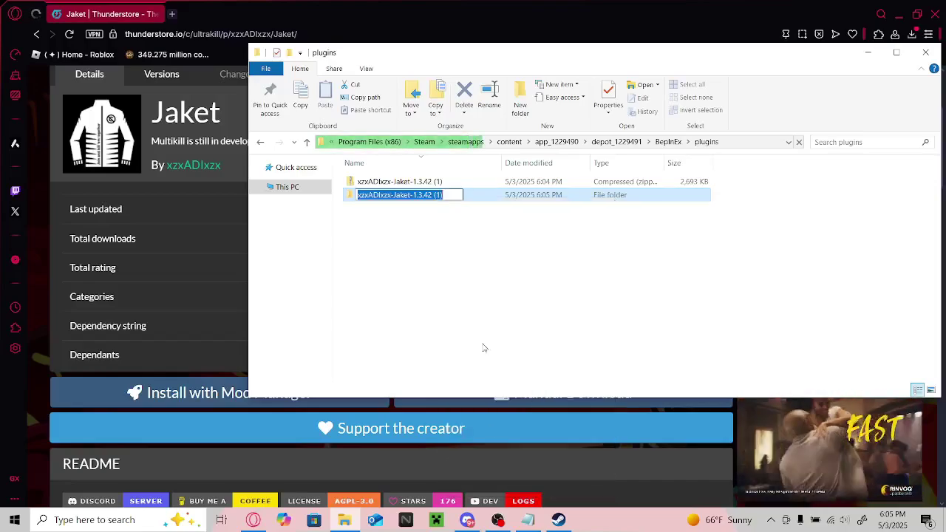
{"action": "left_click", "coordinate": [451, 195]}
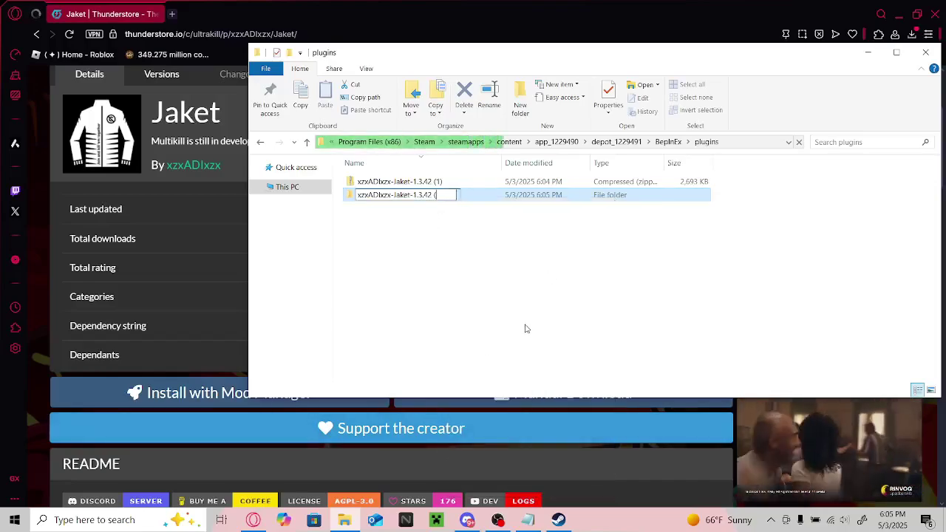
{"action": "key", "text": "Escape"}
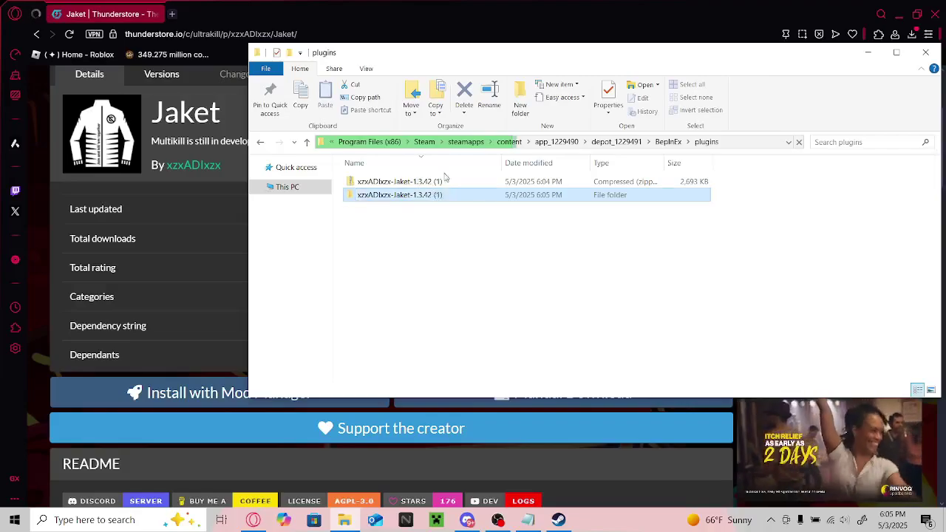
Drag the leftover Jaket zip to the Recycle Bin and go back up to BepInEx.
{"action": "left_click", "coordinate": [895, 18]}
{"action": "left_click", "coordinate": [895, 19]}
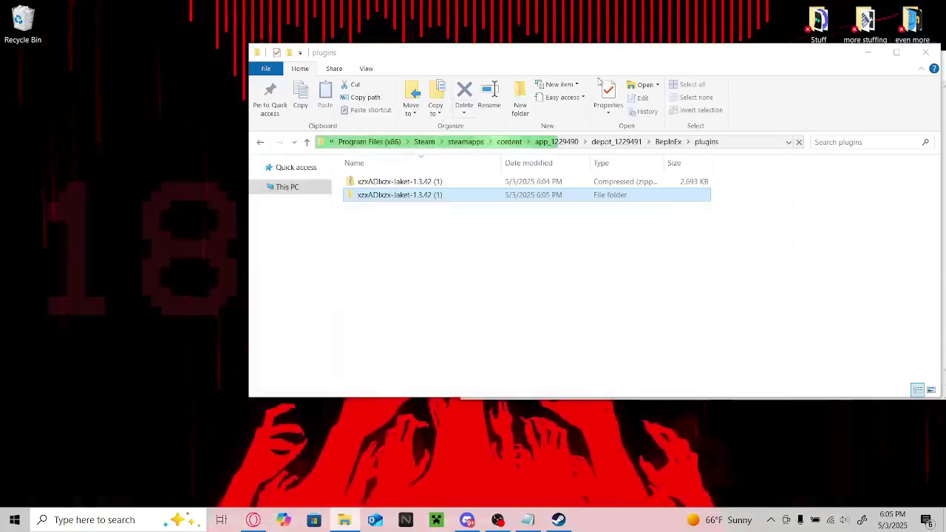
{"action": "mouse_move", "coordinate": [399, 181]}
{"action": "left_mouse_down"}
{"action": "mouse_move", "coordinate": [314, 200]}
{"action": "mouse_move", "coordinate": [320, 207]}
{"action": "left_mouse_up"}
{"action": "left_click_drag", "start_coordinate": [31, 30], "coordinate": [25, 29]}
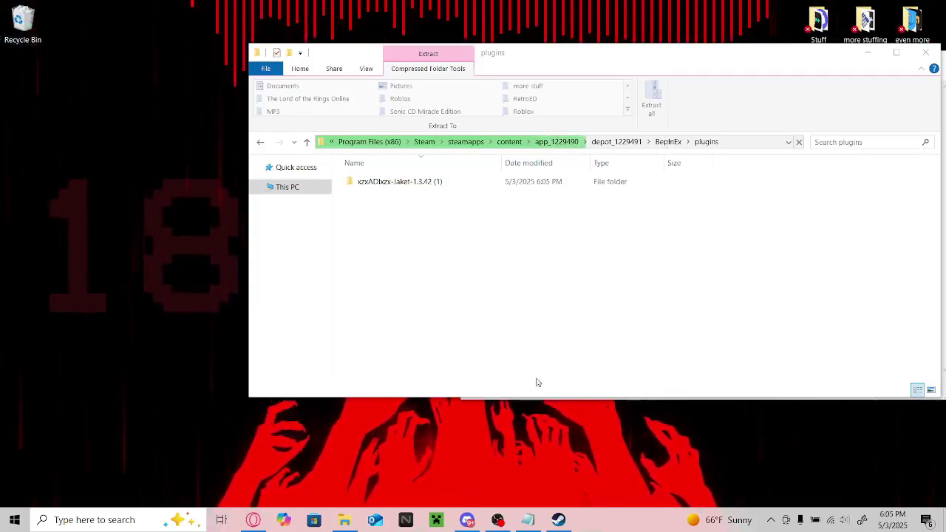
{"action": "left_click", "coordinate": [668, 141]}
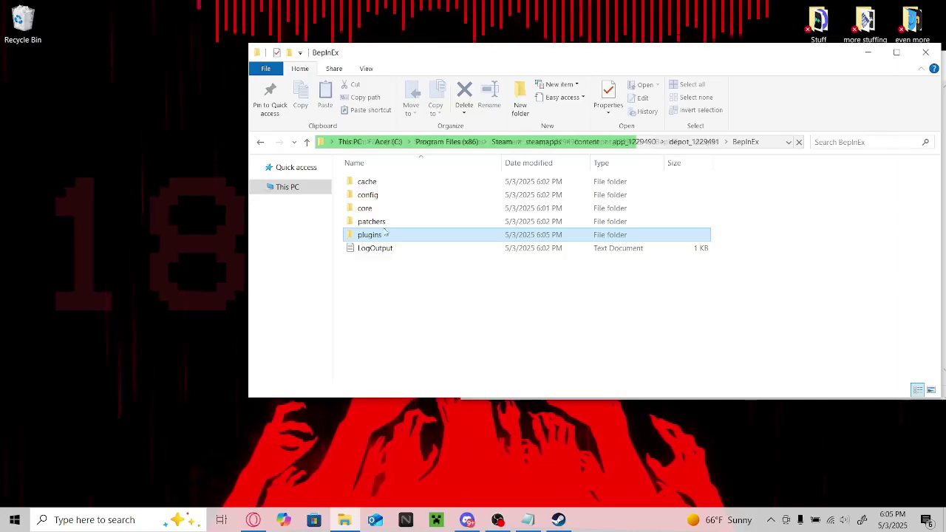
Confirm plugins holds only the Jaket 1.3.42 folder, then launch ULTRAKILL.exe from depot_1229491.
{"action": "double_click", "coordinate": [408, 236]}
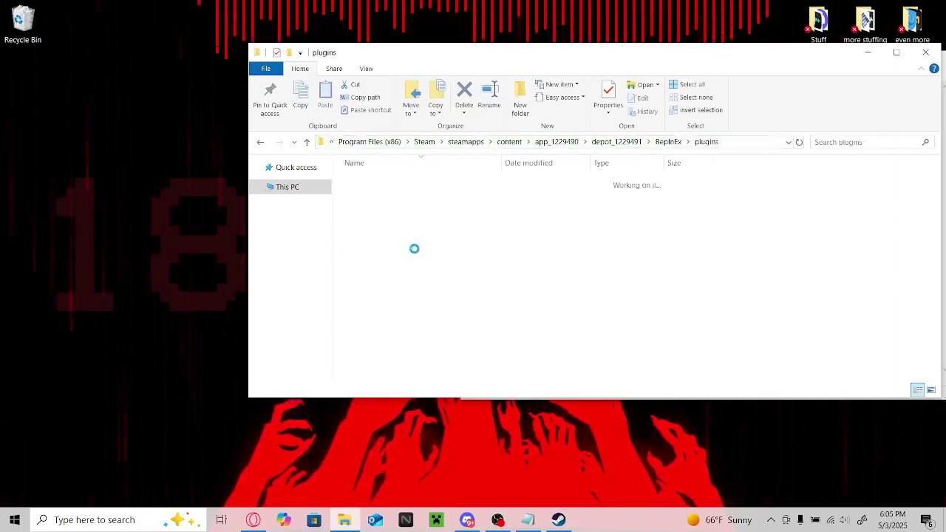
{"action": "left_click", "coordinate": [599, 143]}
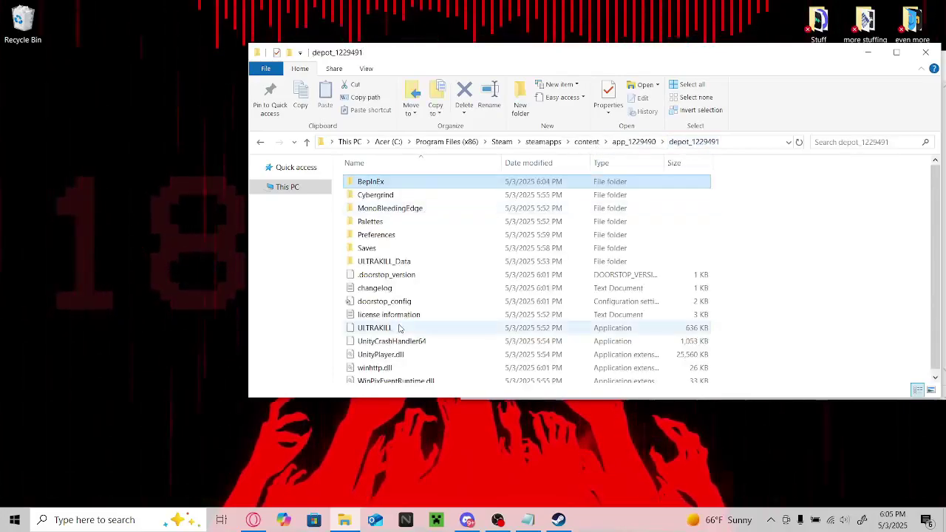
{"action": "double_click", "coordinate": [397, 328]}
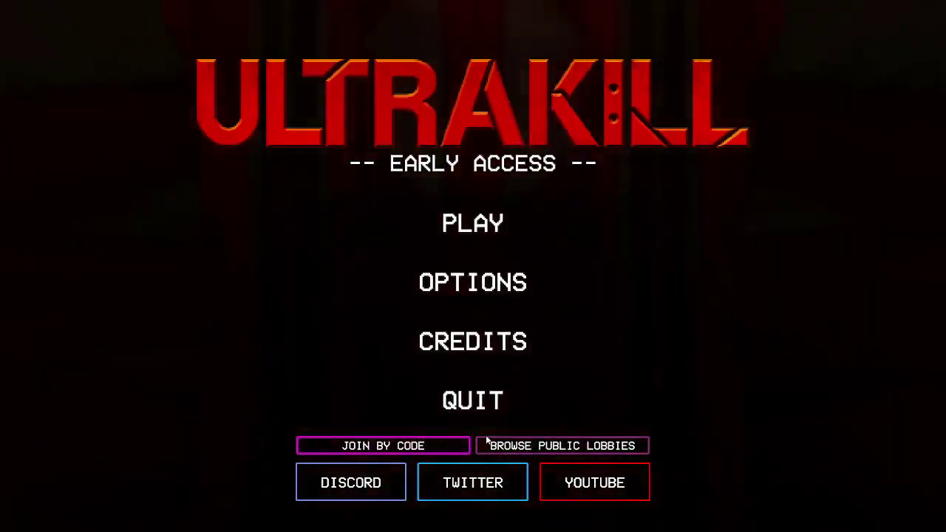
Start a new game on Standard difficulty and load the Sandbox chapter.
{"action": "left_click", "coordinate": [488, 224]}
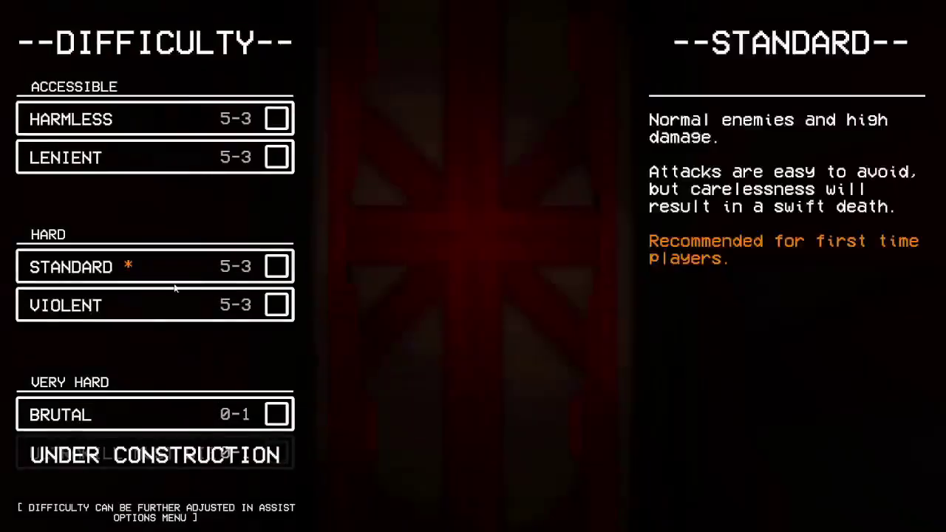
{"action": "left_click", "coordinate": [177, 265]}
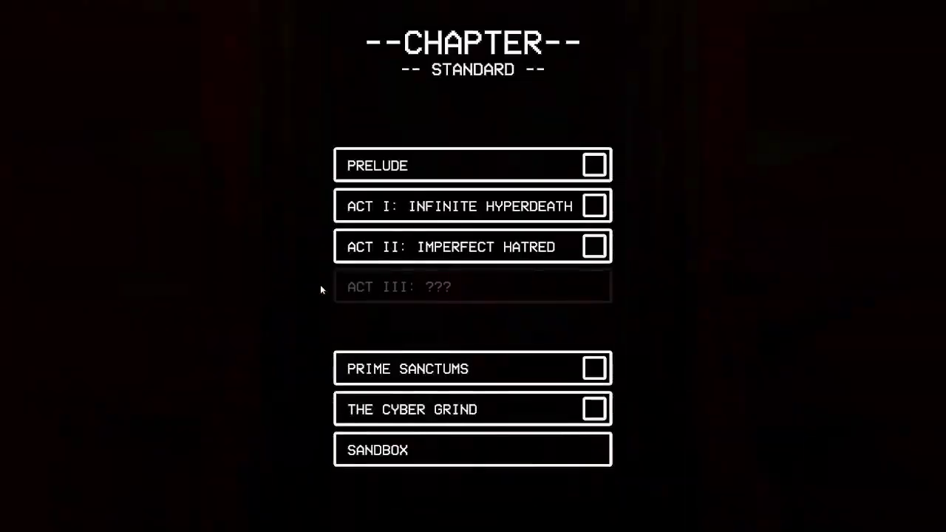
{"action": "left_click", "coordinate": [467, 439]}
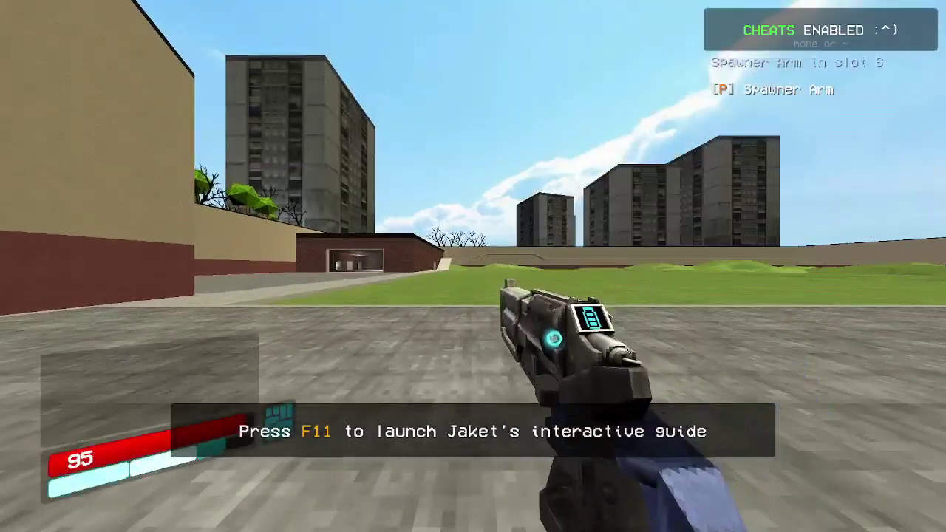
Walk across the Sandbox grass looking around, then bring up Jaket's lobby panel with F1.
{"action": "key", "text": "w"}
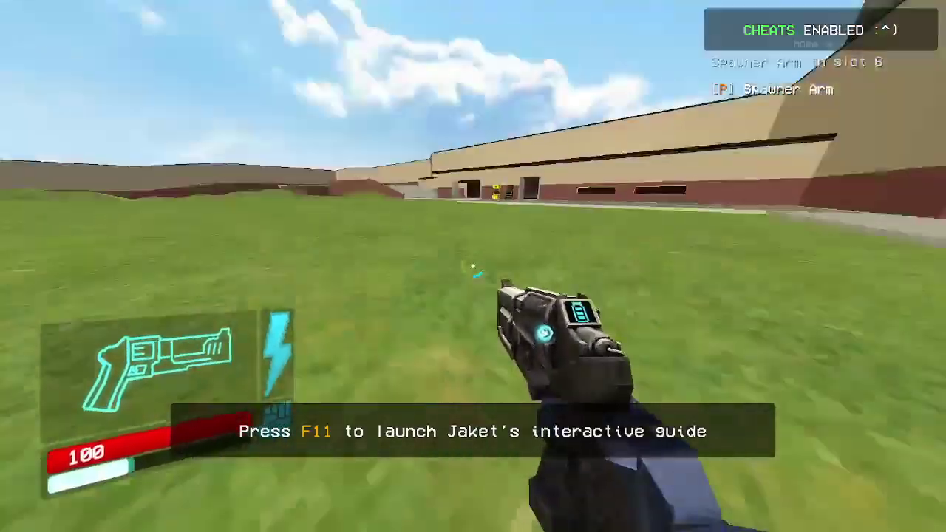
{"action": "key", "text": "w"}
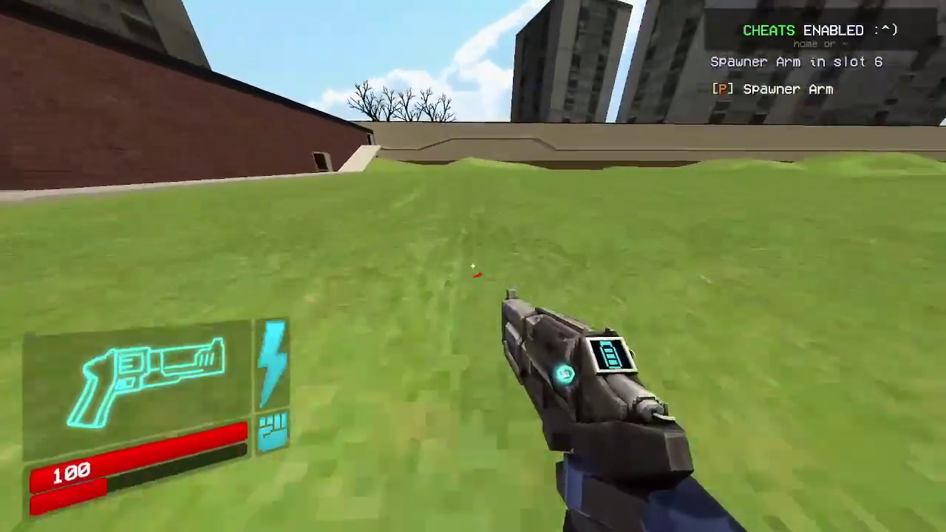
{"action": "key", "text": "w"}
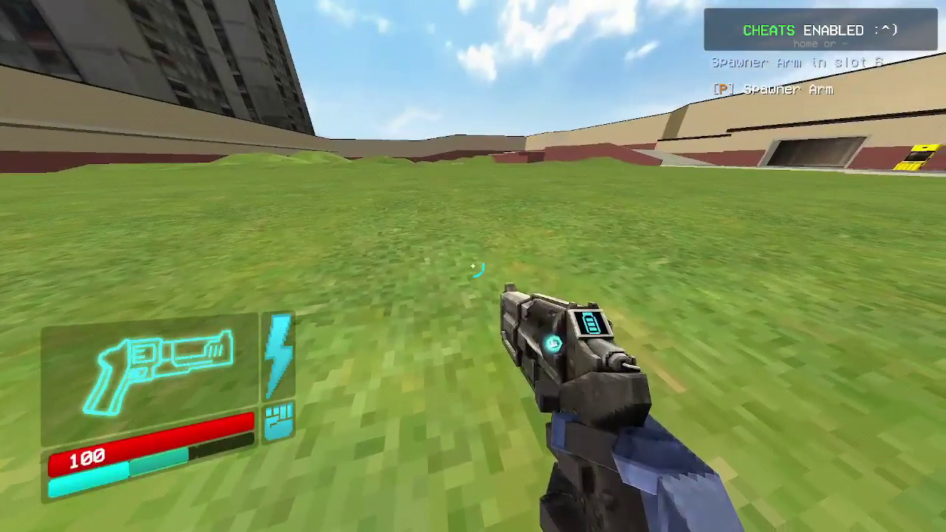
{"action": "key", "text": "F1"}
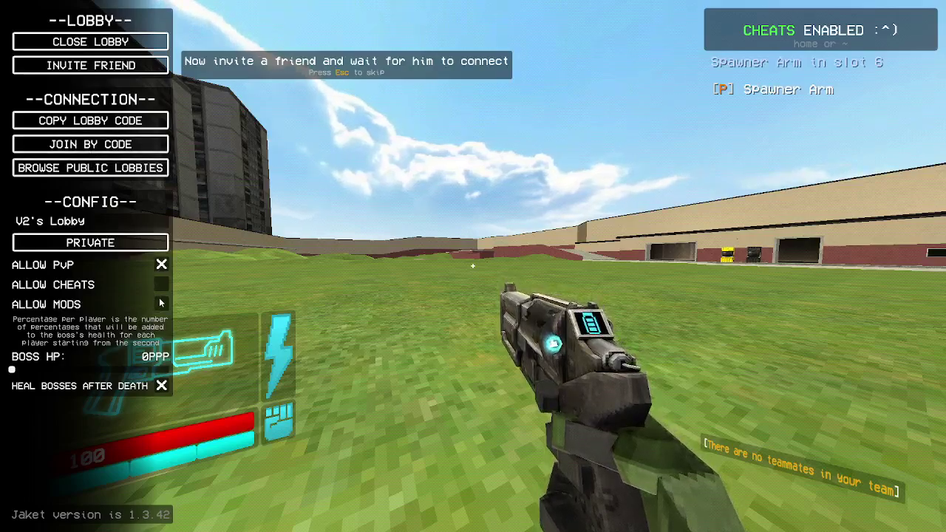
Skip Jaket's invite-a-friend and tutorial hints, then pause and close the lobby panel.
{"action": "key", "text": "Escape"}
{"action": "key", "text": "Escape"}
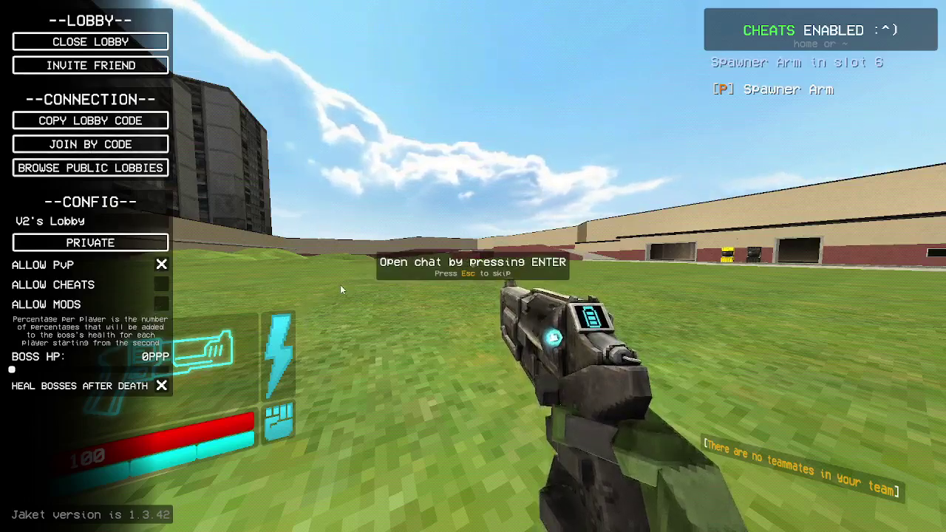
{"action": "key", "text": "Escape"}
{"action": "key", "text": "Escape"}
{"action": "key", "text": "Escape"}
{"action": "key", "text": "Escape"}
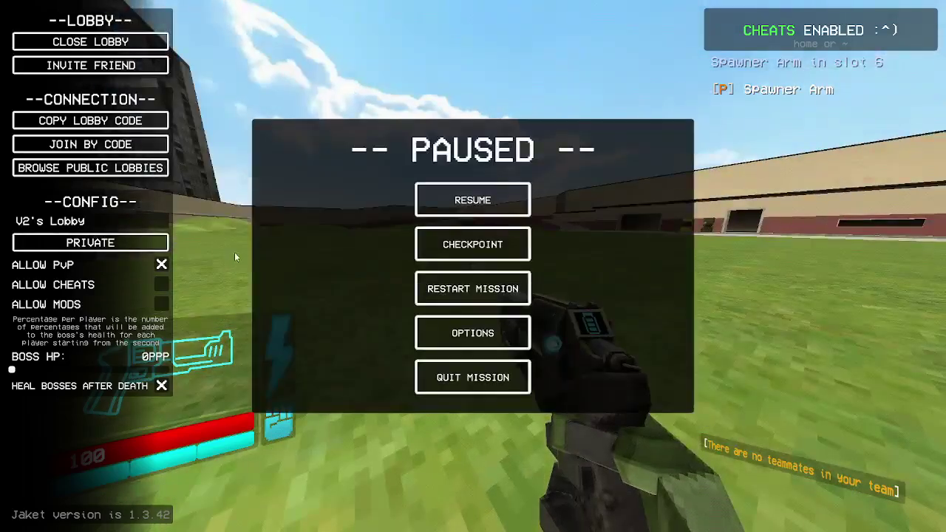
{"action": "key", "text": "Escape"}
{"action": "key", "text": "F1"}
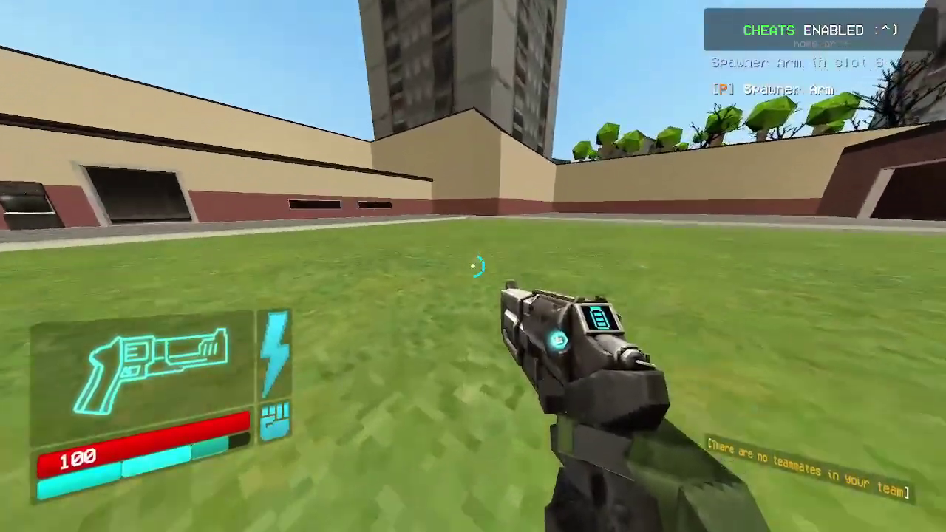
Spawn the red-faced creature from the Spawner Arm's sandbox spawn list.
{"action": "key", "text": "6"}
{"action": "key", "text": "q"}
{"action": "scroll", "coordinate": [552, 259], "scroll_direction": "down", "scroll_amount": 15}
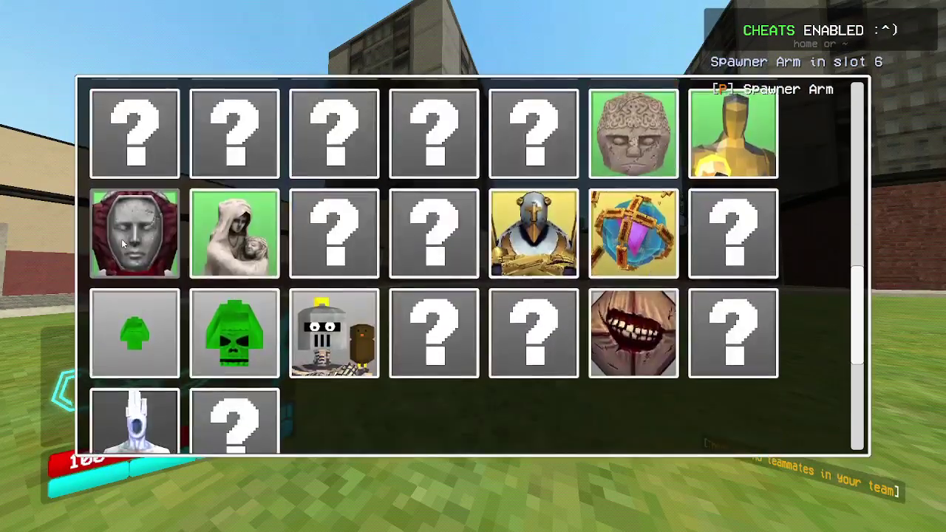
{"action": "left_click", "coordinate": [121, 239]}
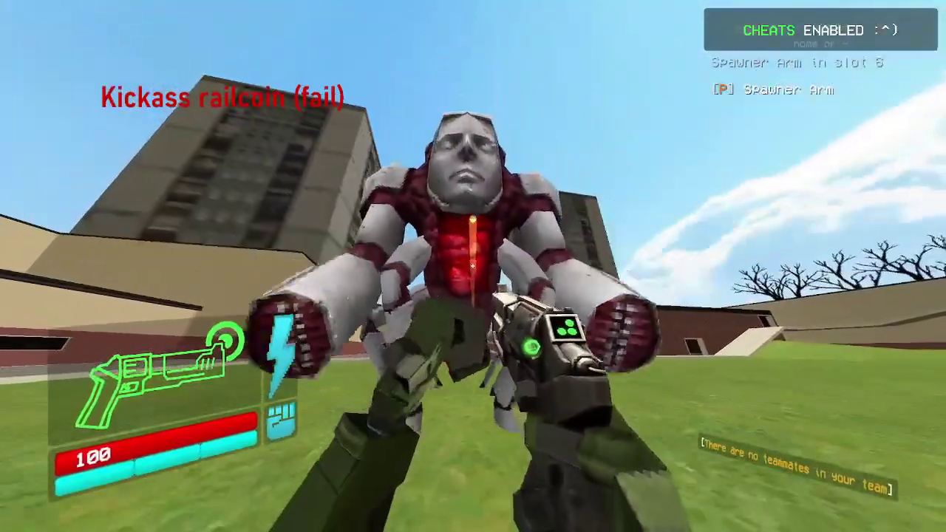
Kill the creature with the railcannon and punches, ending on the revolver.
{"action": "key", "text": "4"}
{"action": "left_click", "coordinate": [473, 266]}
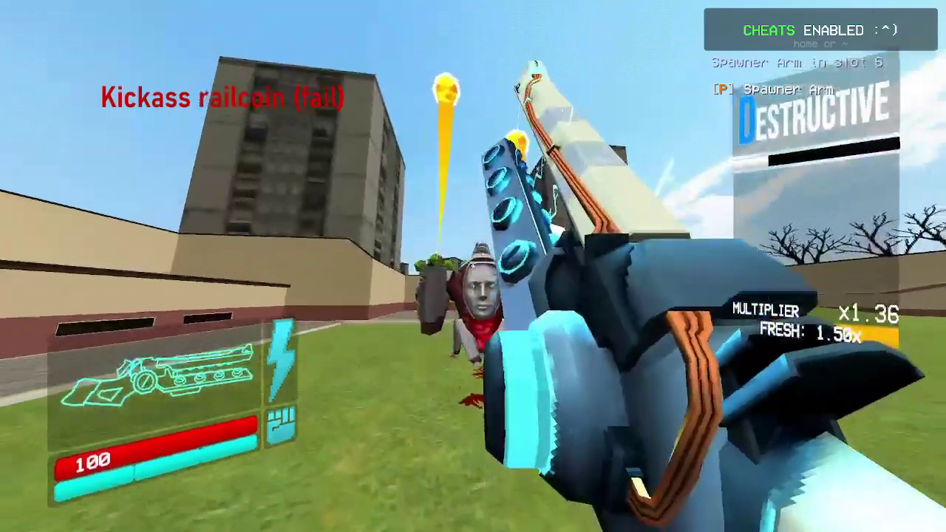
{"action": "key", "text": "2"}
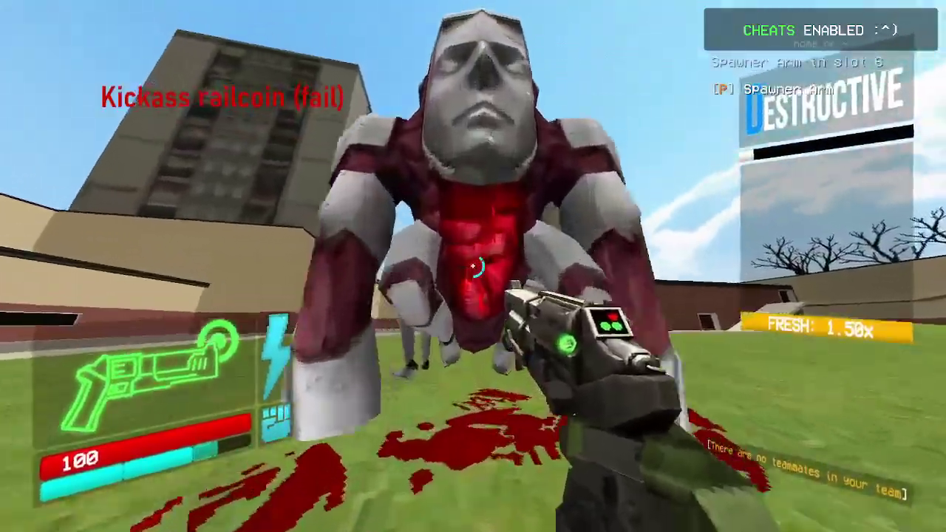
{"action": "key", "text": "v"}
{"action": "key", "text": "4"}
{"action": "key", "text": "1"}
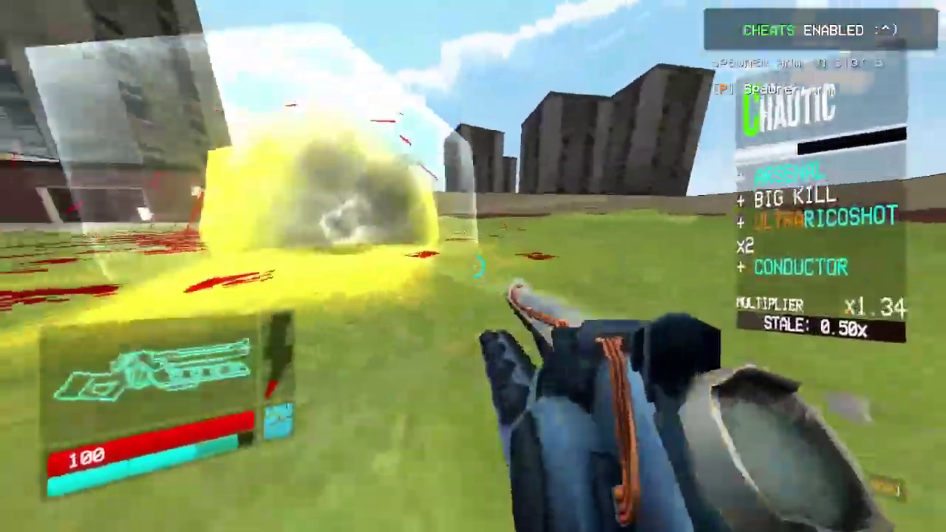
{"action": "key", "text": "1"}
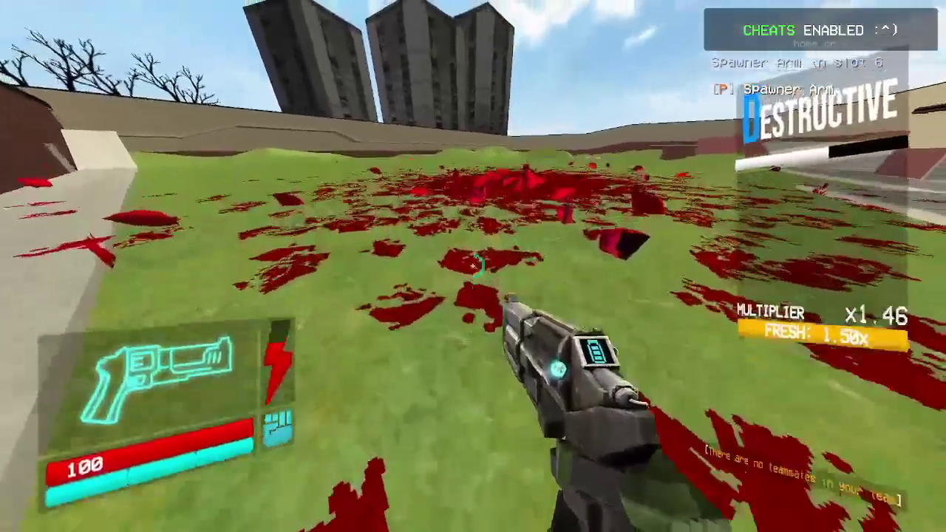